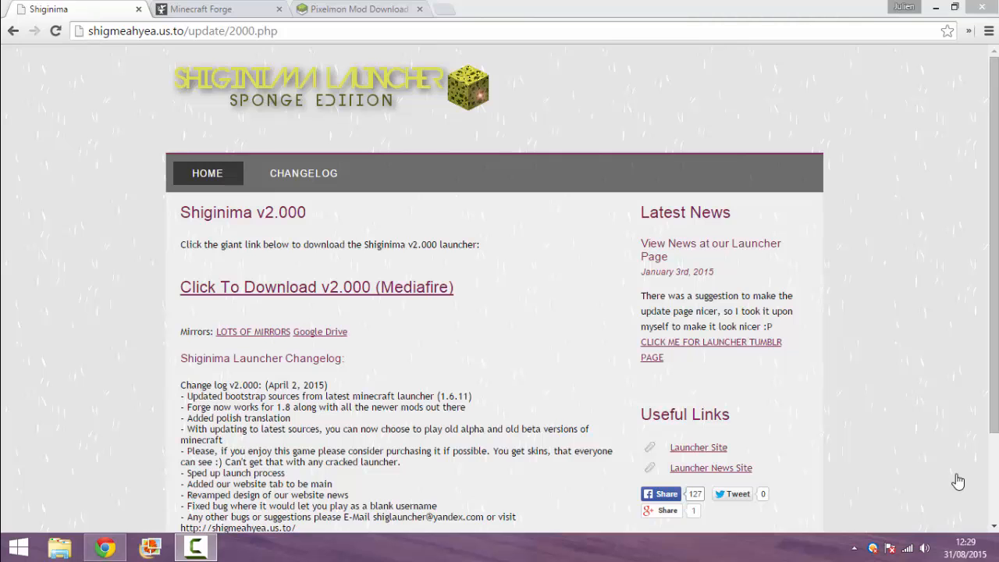
# Look over the Minecraft Forge downloads page and return to the Shiginima page.
pyautogui.click(191, 9)
pyautogui.scroll(-7, 566, 303)
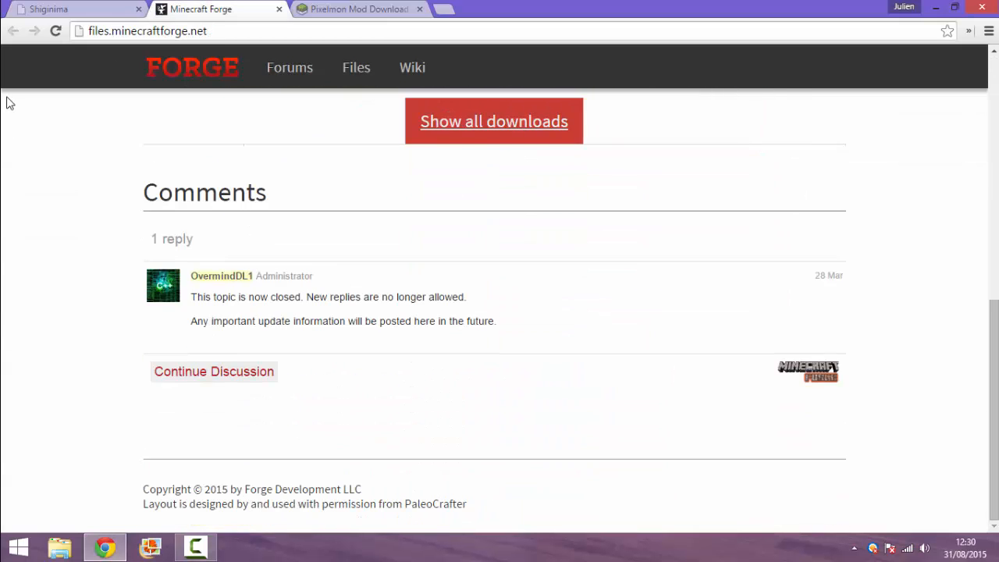
pyautogui.click(70, 9)
# On the desktop, move the Shiginima Launcher SE v2.000 icon slightly further right and check both launchers' full names.
pyautogui.click(936, 7)
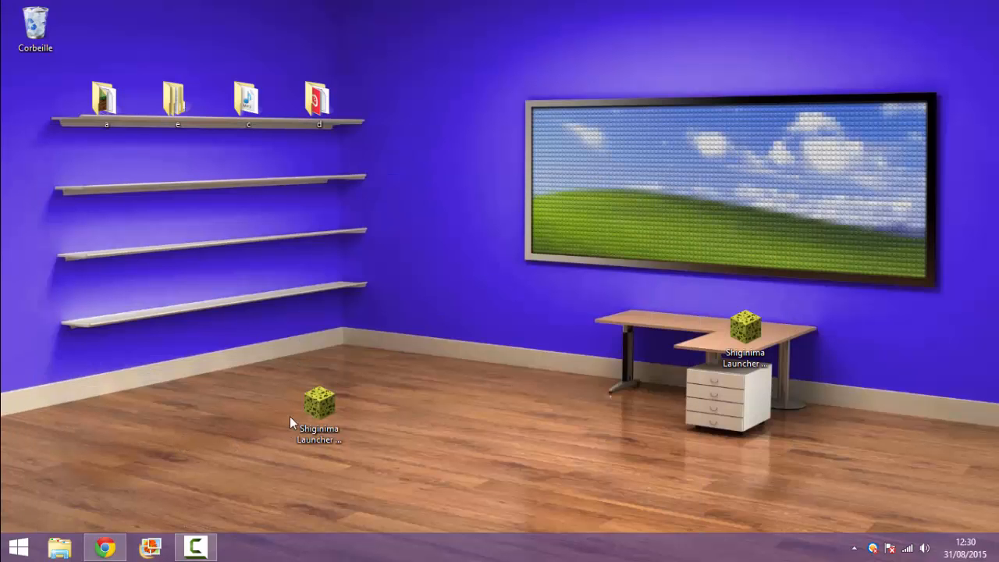
pyautogui.moveTo(286, 427); pyautogui.dragTo(405, 345)
pyautogui.moveTo(352, 393); pyautogui.dragTo(406, 438)
pyautogui.click(745, 332)
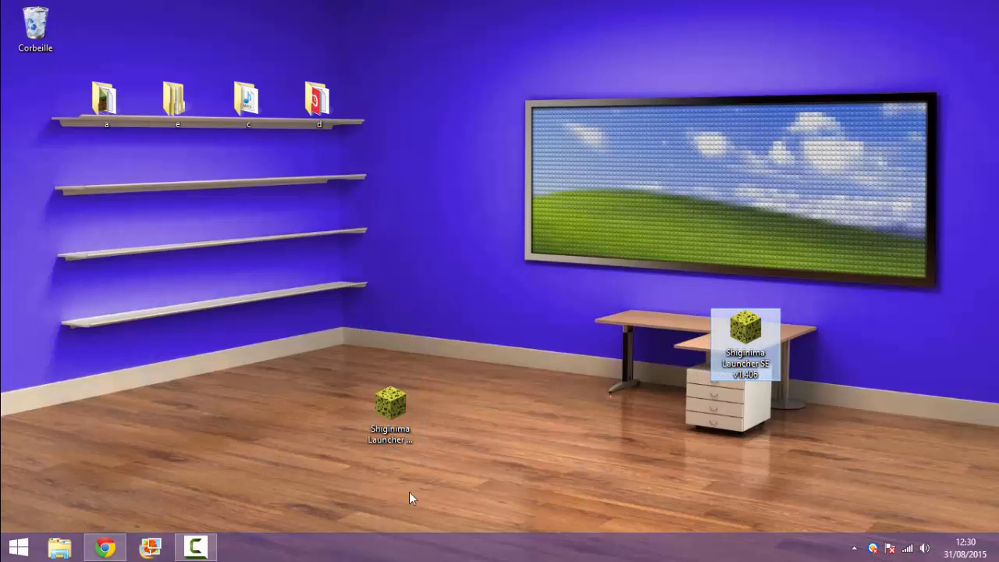
pyautogui.click(591, 502)
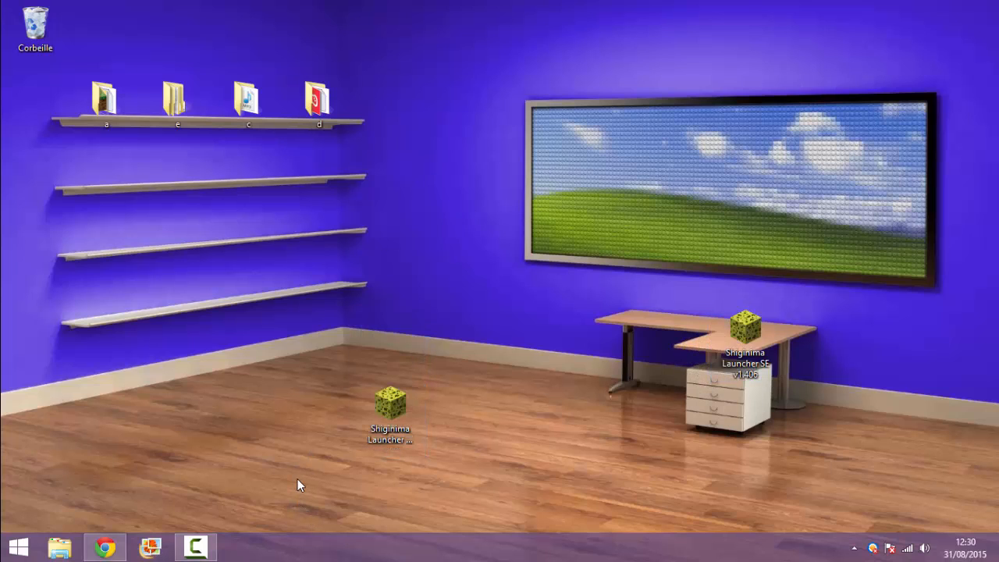
pyautogui.click(411, 444)
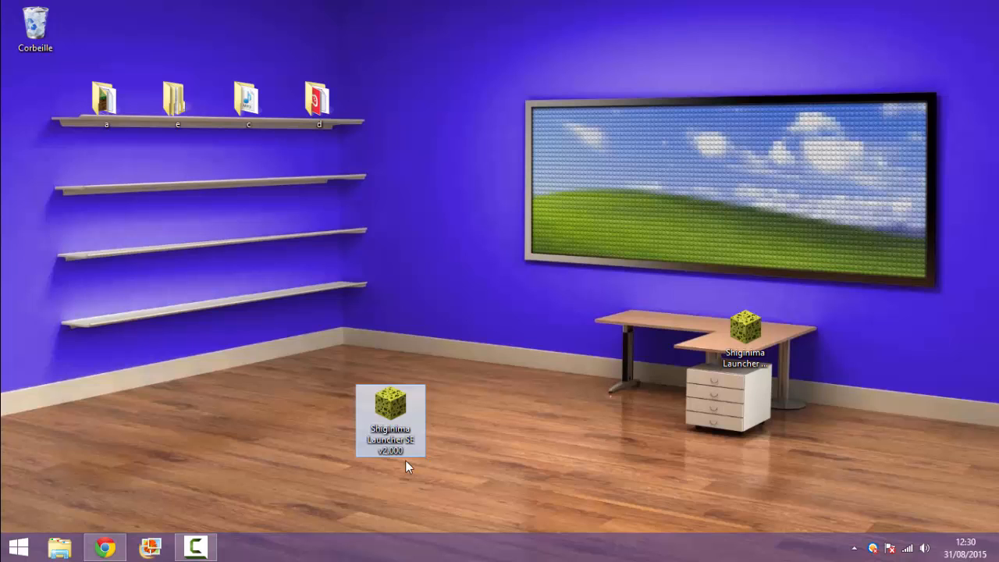
# Switch back to Chrome and highlight the Shiginima v2.000 heading on the launcher page.
pyautogui.moveTo(121, 547)
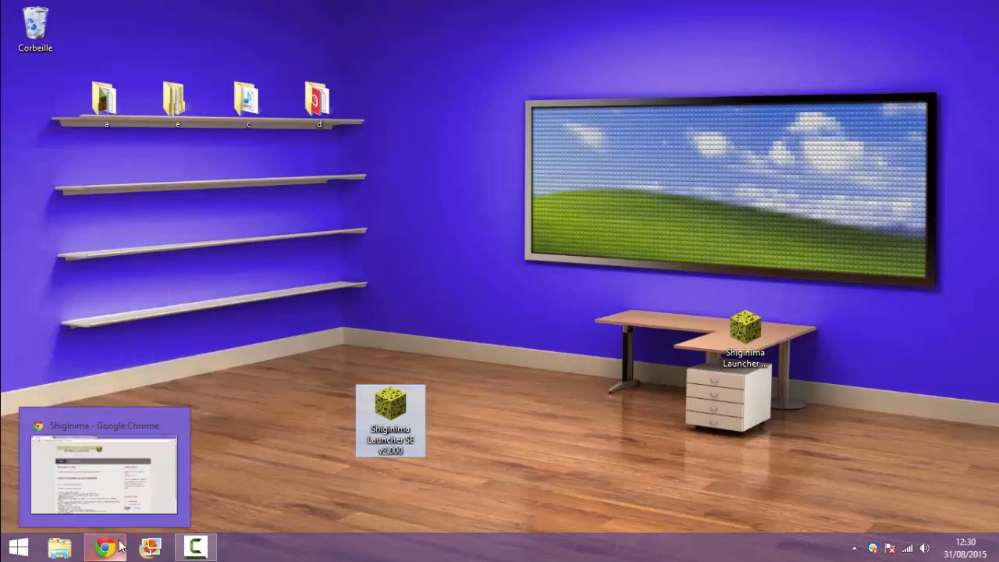
pyautogui.click(121, 546)
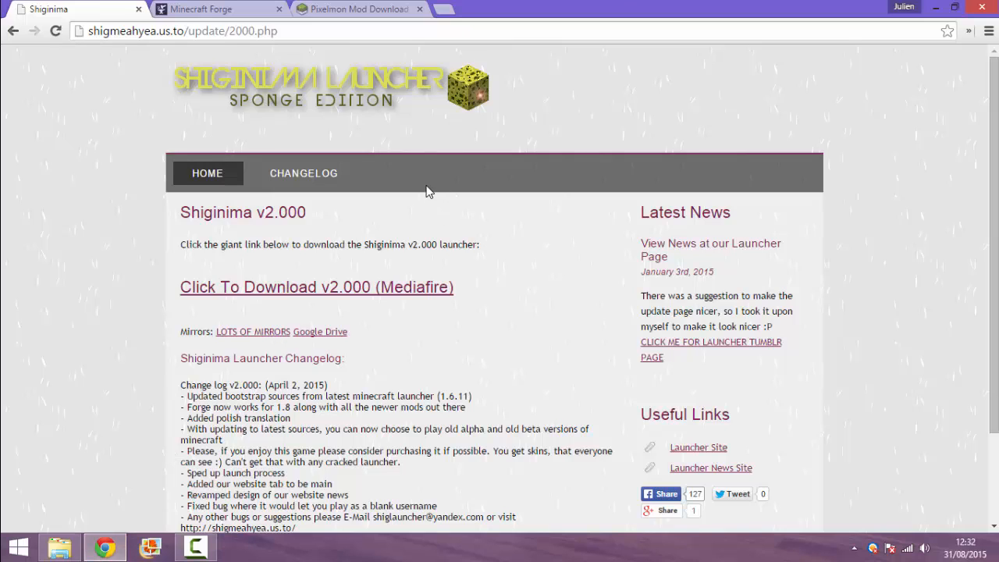
pyautogui.moveTo(304, 211); pyautogui.dragTo(188, 195)
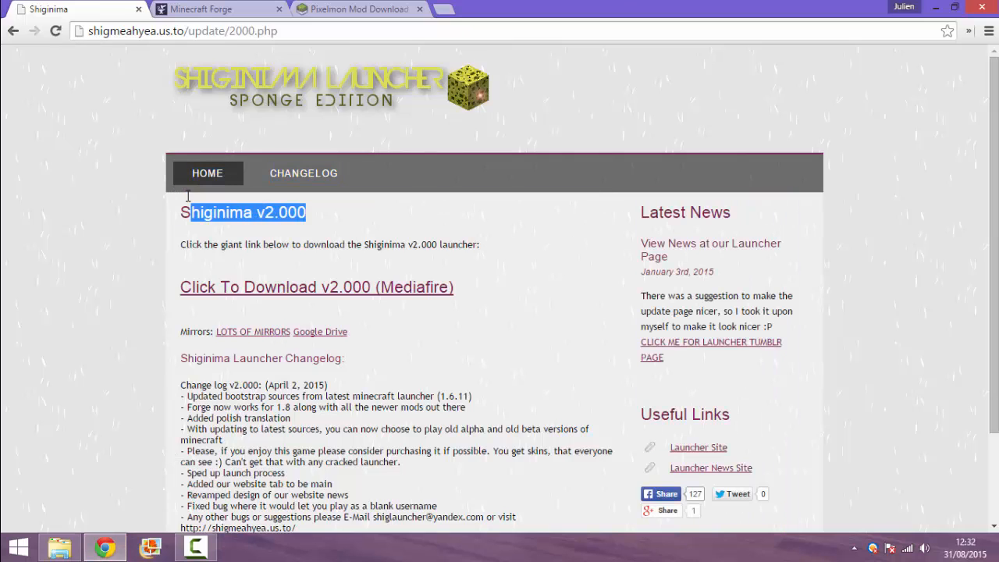
# Open the Minecraft Forge downloads for Minecraft version 1.7.10.
pyautogui.click(222, 14)
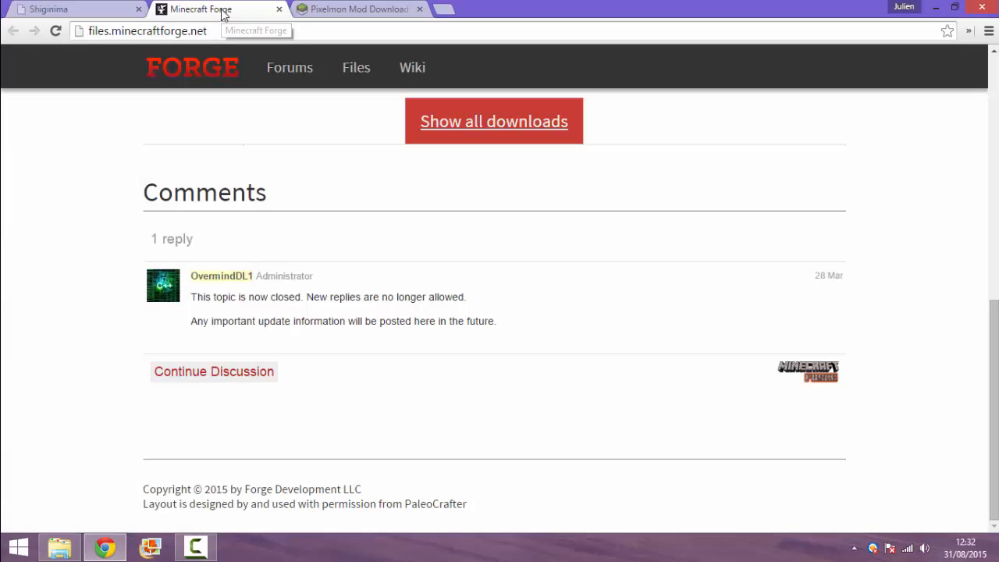
pyautogui.scroll(7, 297, 260)
pyautogui.scroll(-4, 316, 323)
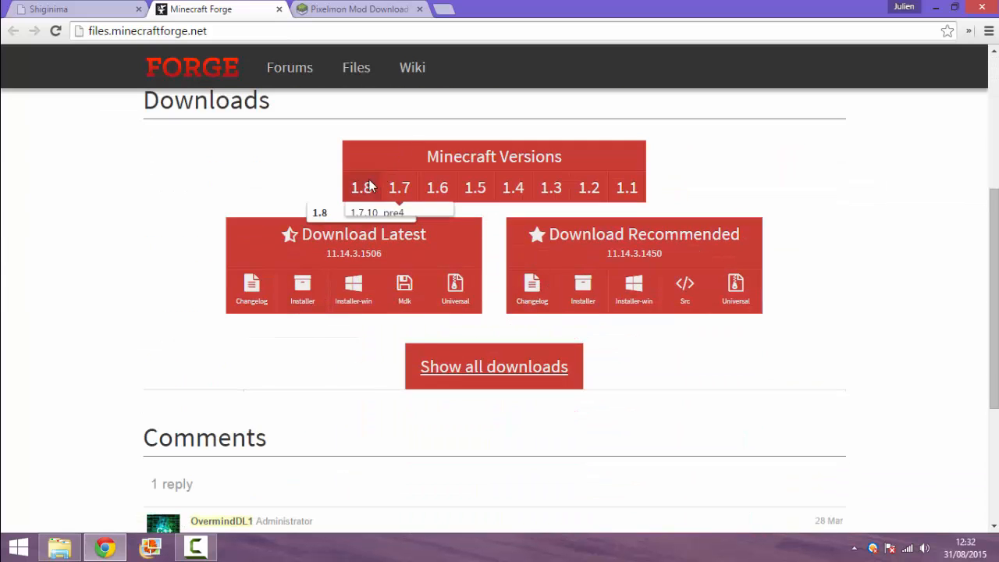
pyautogui.moveTo(402, 201)
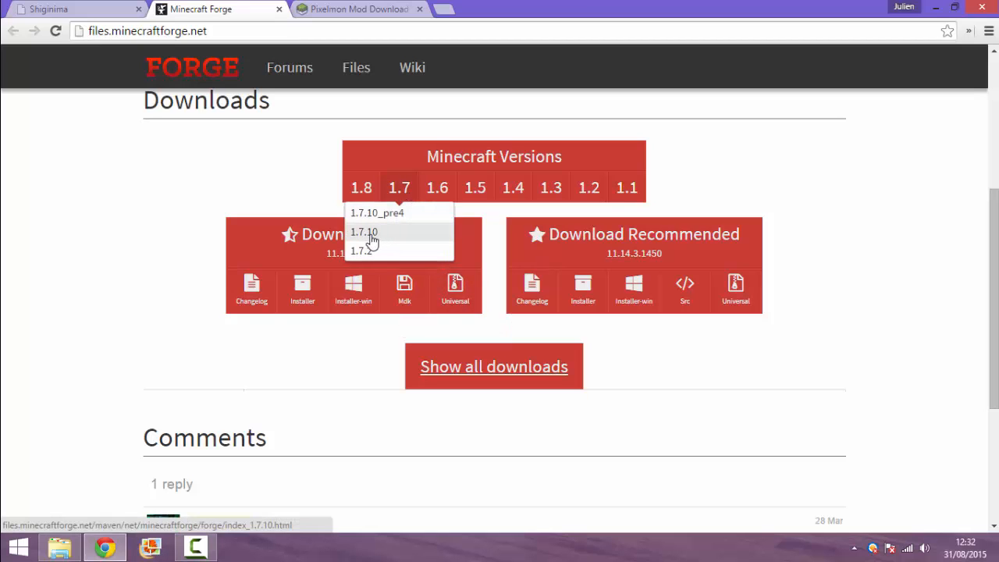
pyautogui.click(371, 237)
pyautogui.scroll(-6, 372, 310)
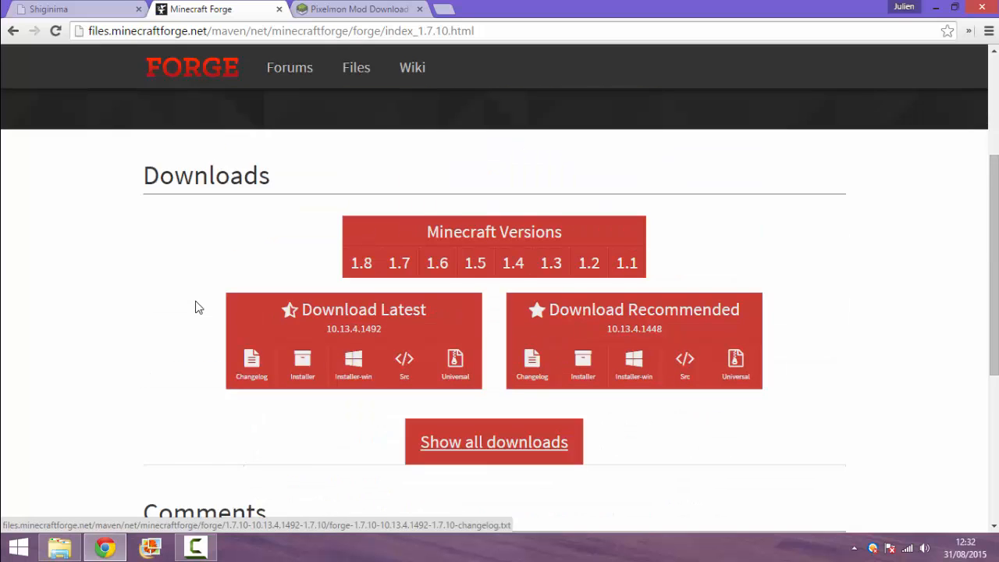
pyautogui.scroll(-2, 196, 301)
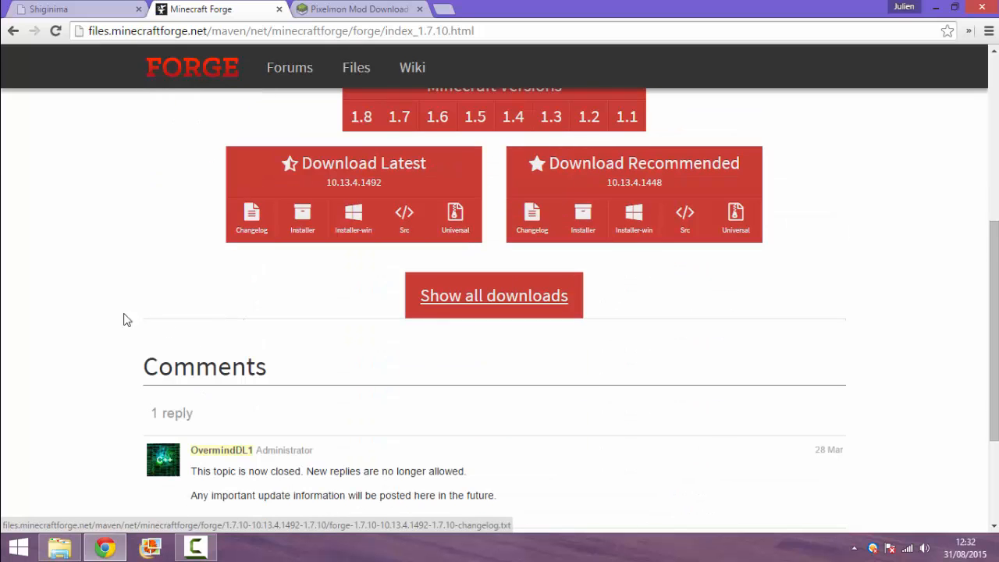
# Show all Forge downloads for 1.7.10 and directly download the Windows installer of build 10.13.4.1492 from the list.
pyautogui.click(456, 305)
pyautogui.scroll(-9, 440, 224)
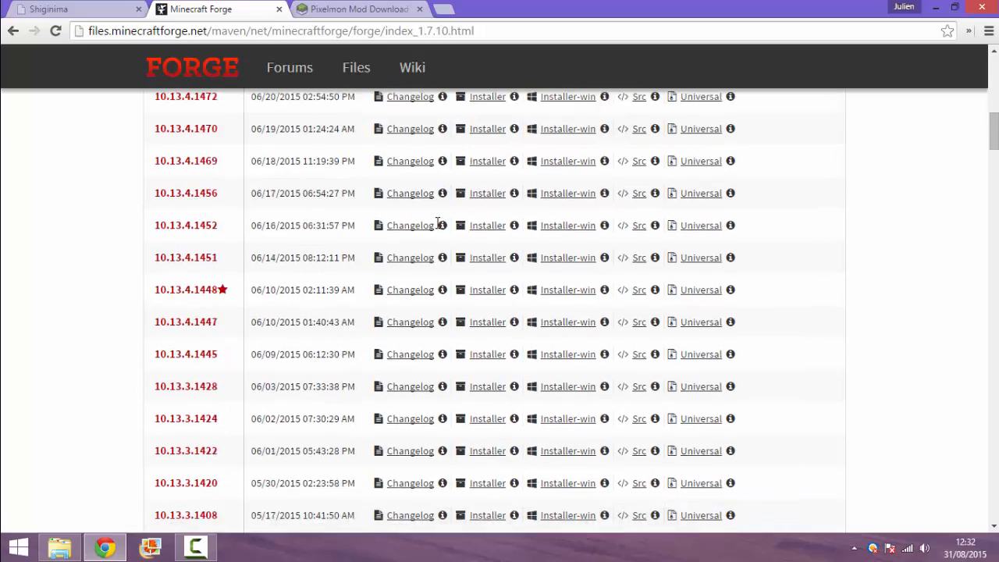
pyautogui.scroll(10, 266, 320)
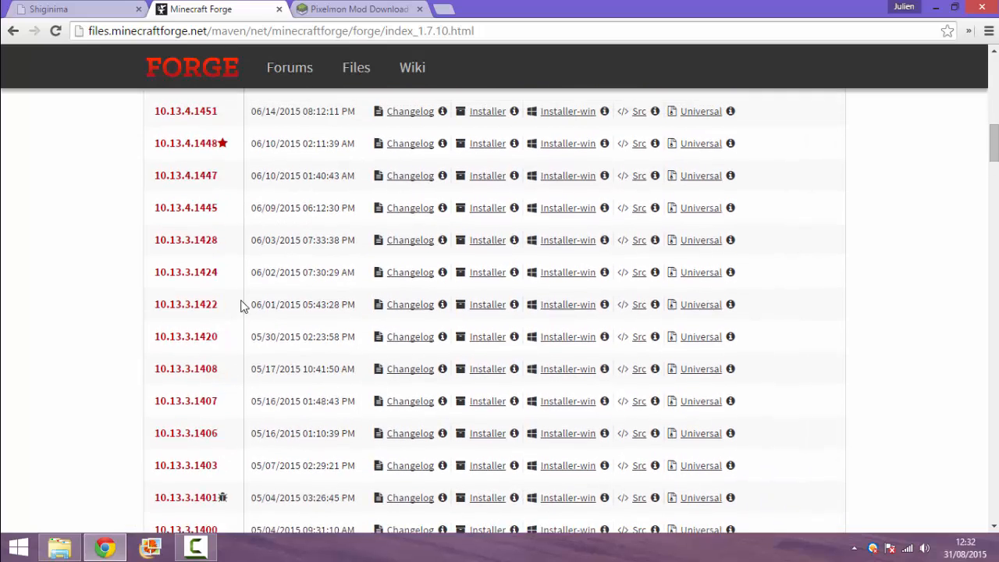
pyautogui.scroll(-2, 212, 273)
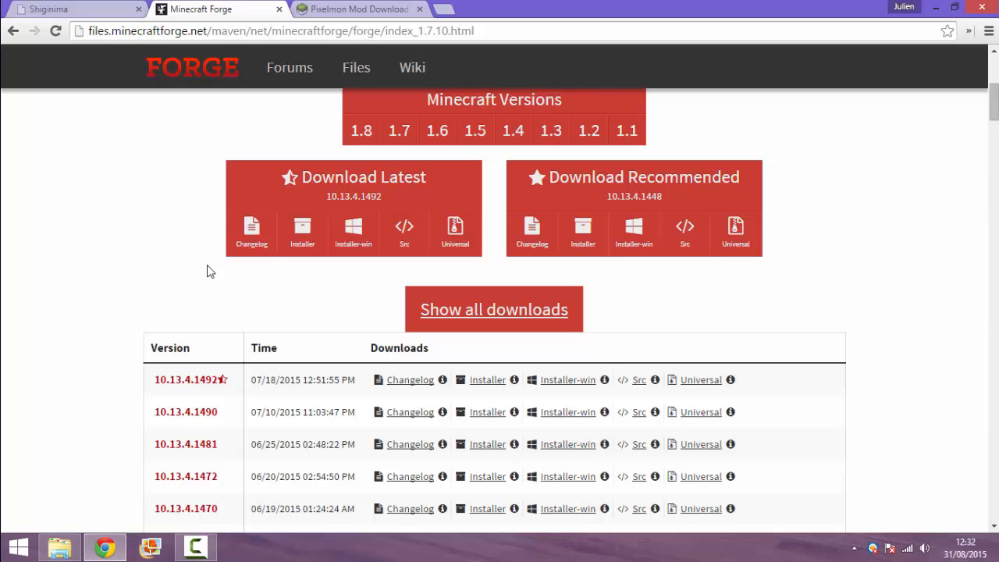
pyautogui.scroll(-12, 277, 196)
pyautogui.scroll(1, 252, 356)
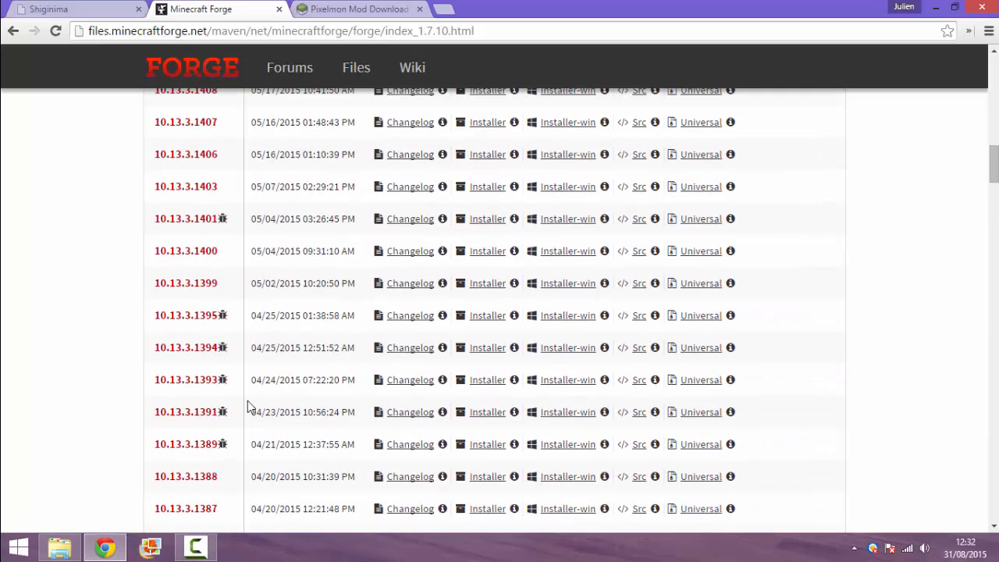
pyautogui.scroll(15, 248, 406)
pyautogui.scroll(-4, 276, 409)
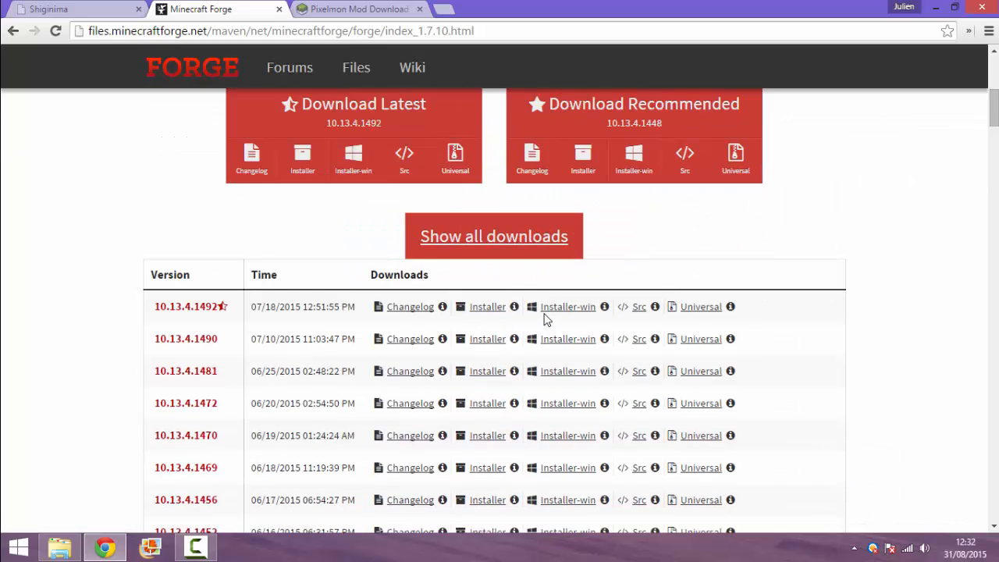
pyautogui.click(604, 307)
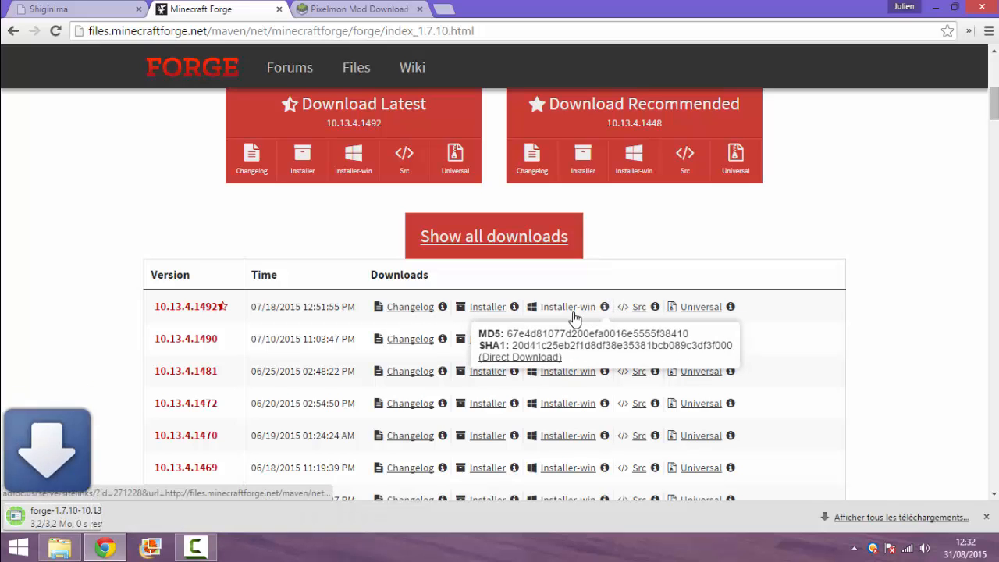
# Compare the latest and recommended Forge download boxes by highlighting their headings.
pyautogui.scroll(2, 586, 364)
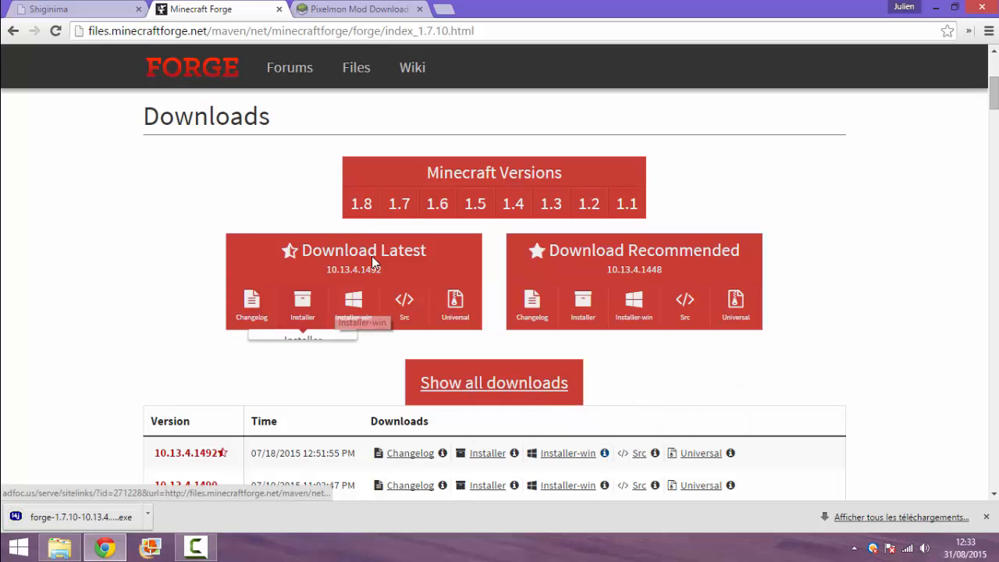
pyautogui.moveTo(269, 247); pyautogui.dragTo(422, 260)
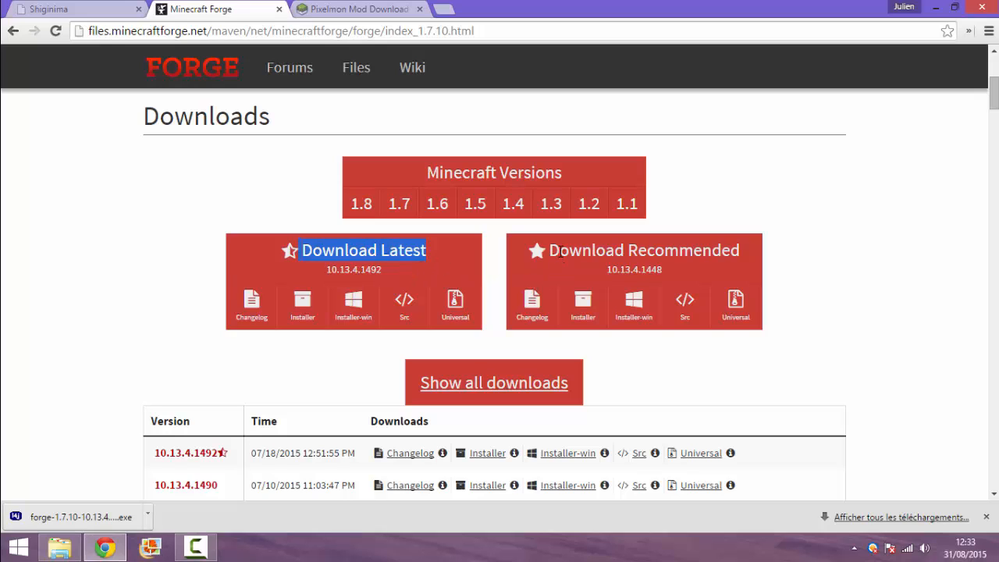
pyautogui.moveTo(554, 252); pyautogui.dragTo(648, 251)
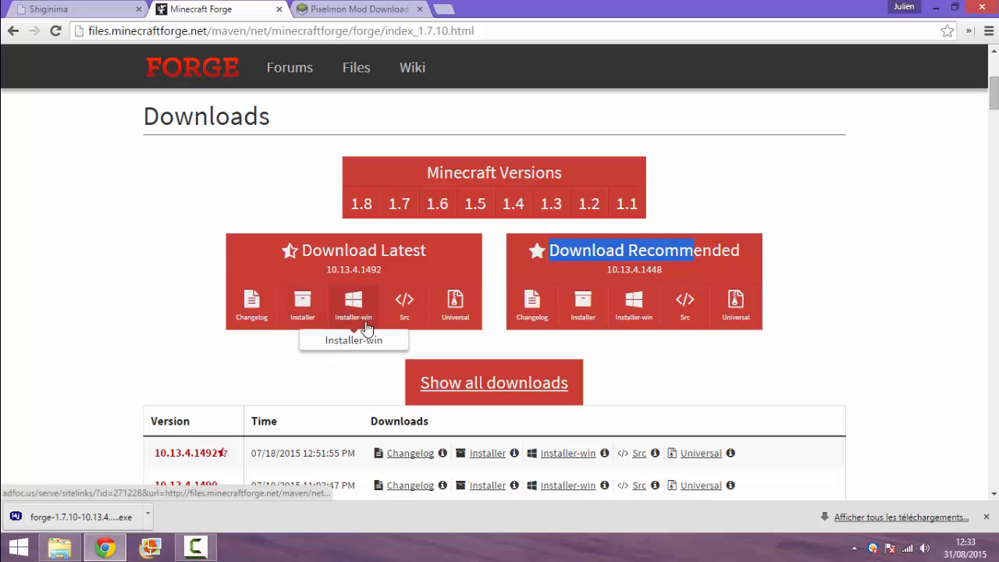
# Download the Windows installer from the Download Latest box, skipping the advertisement page.
pyautogui.click(350, 340)
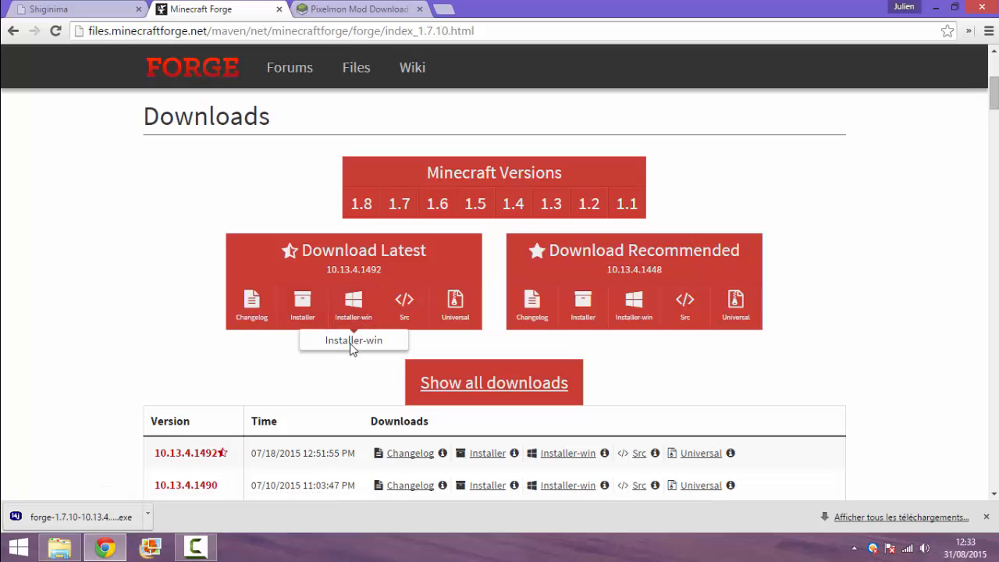
pyautogui.click(353, 312)
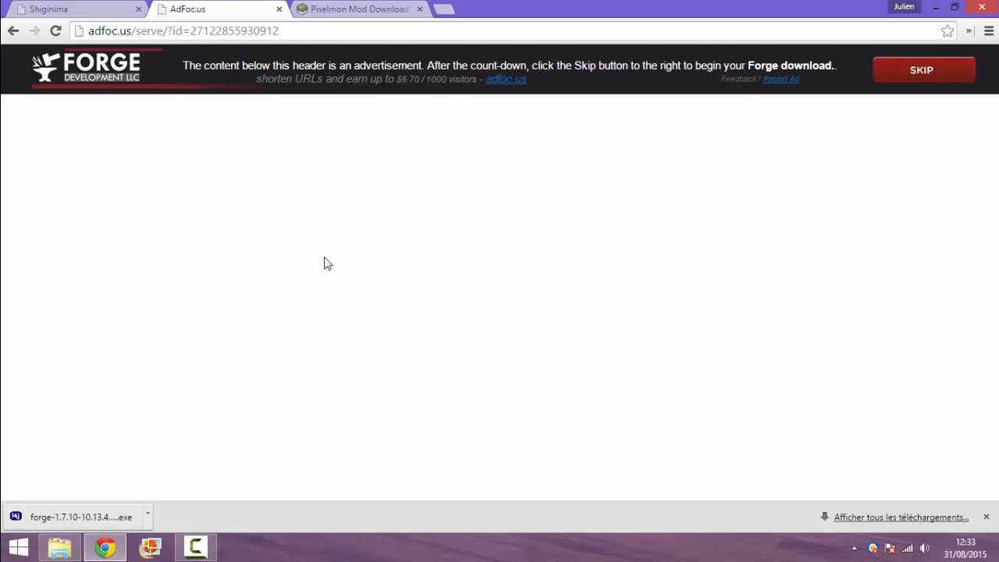
pyautogui.click(920, 72)
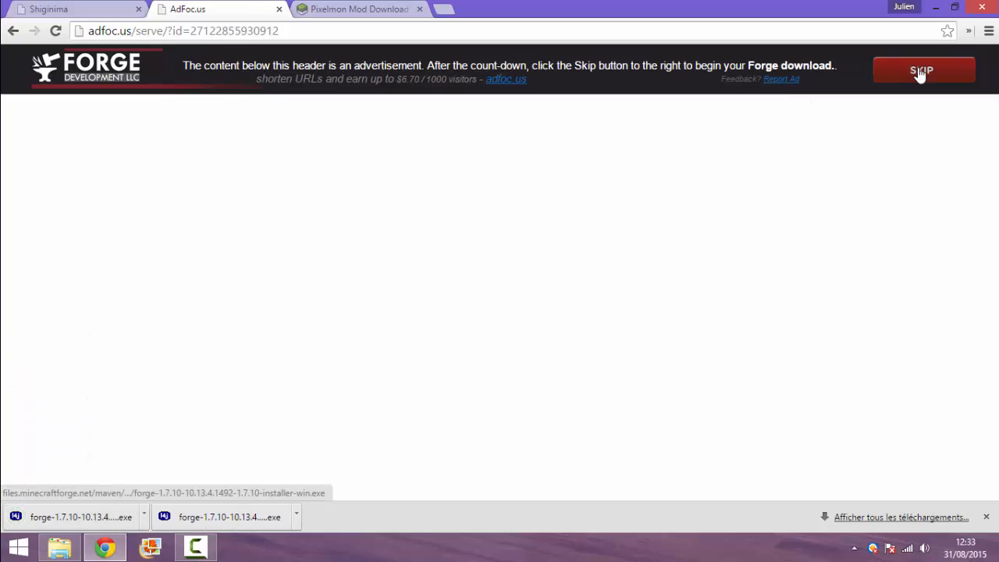
# Run the first downloaded Forge 1.7.10 installer.
pyautogui.click(68, 521)
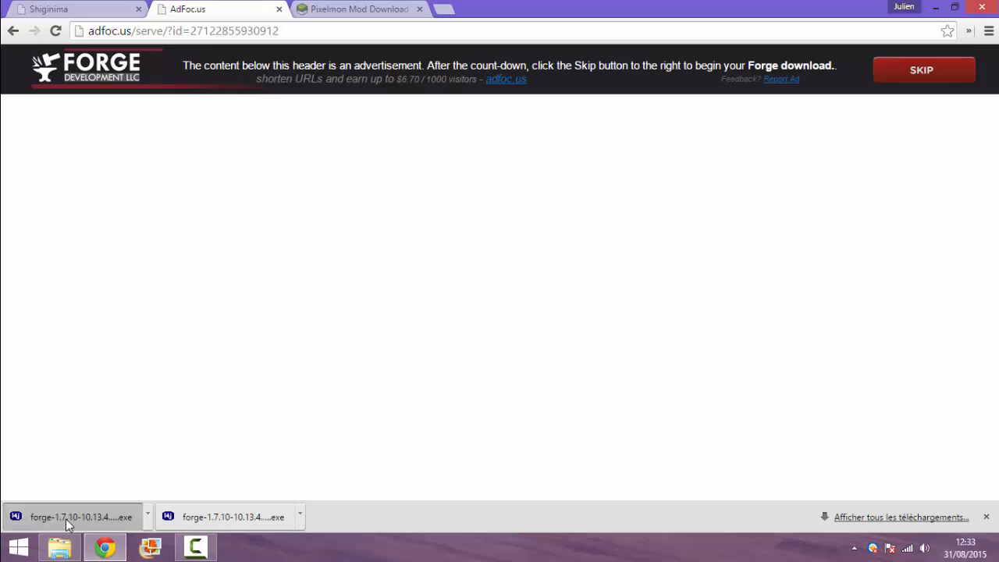
pyautogui.click(68, 521)
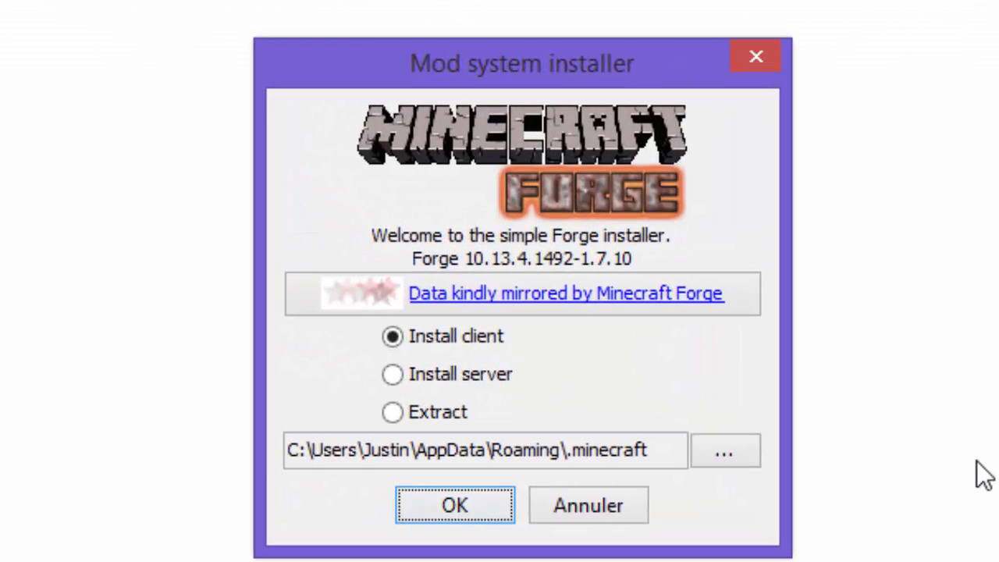
pyautogui.click(977, 460)
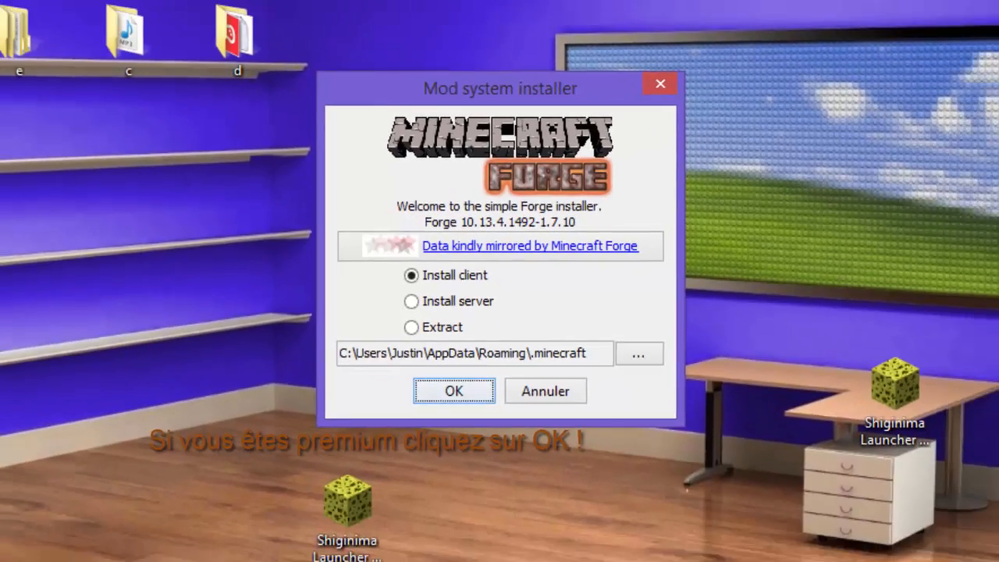
# In File Explorer, go to %appdata% and locate the .minecraft folder, then minimize the window.
pyautogui.click(60, 547)
pyautogui.click(551, 125)
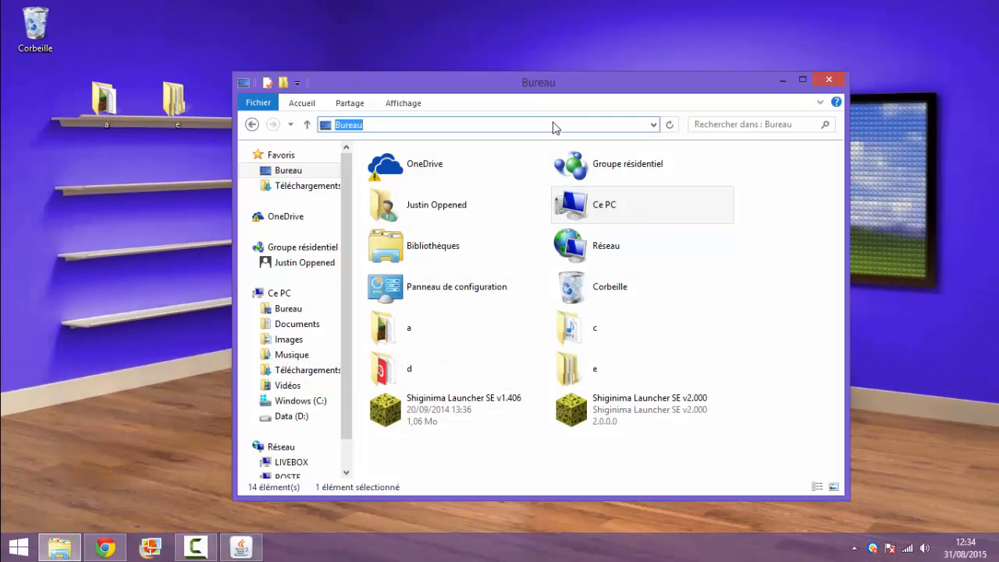
pyautogui.write('%appdata%')
pyautogui.press('Return')
pyautogui.click(483, 180)
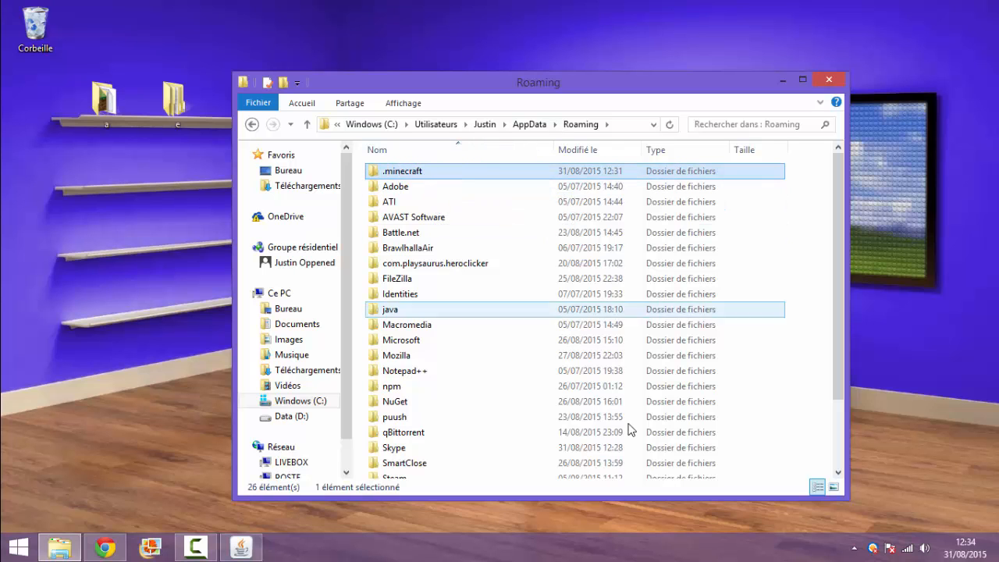
pyautogui.click(777, 78)
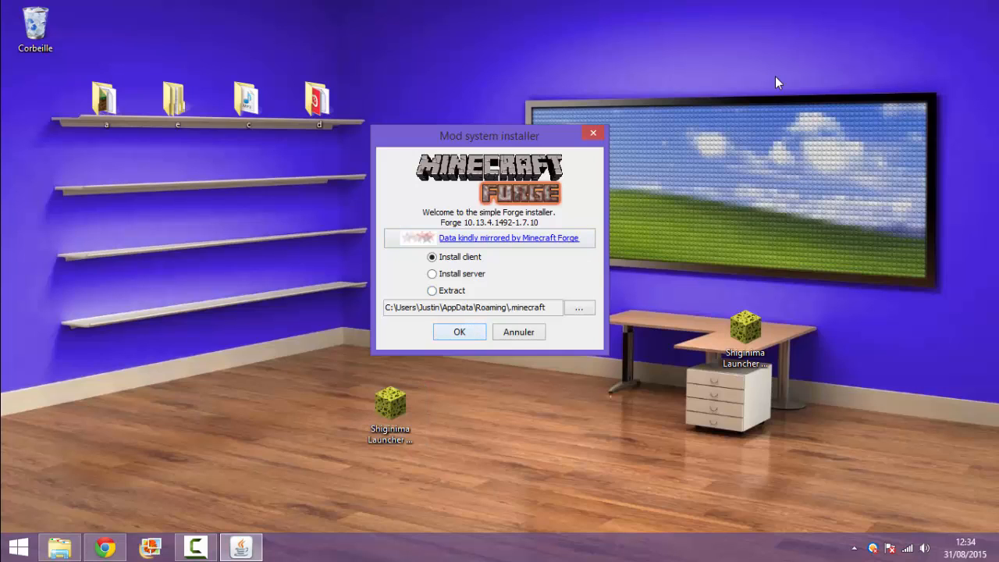
# Install the Forge client into the default .minecraft folder and close the completion message.
pyautogui.press('Return')
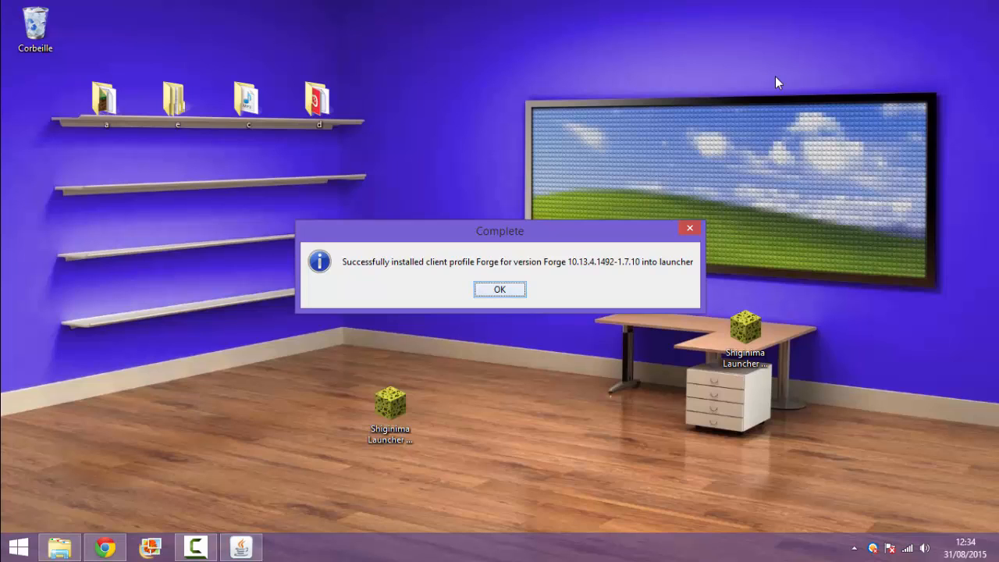
pyautogui.press('Return')
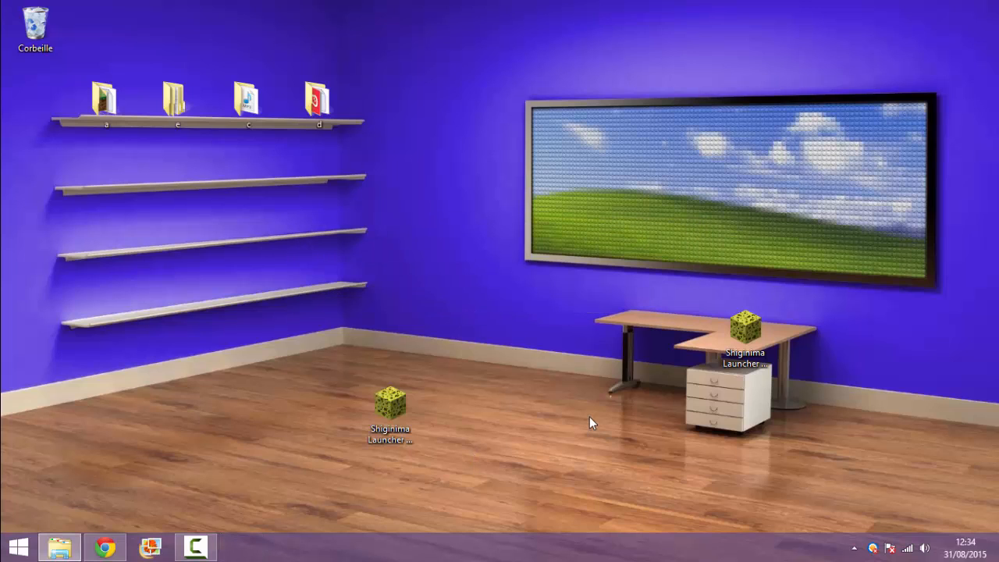
# Start Shiginima Launcher SE v2.000 from the desktop and log in with the filled-in username.
pyautogui.click(400, 414)
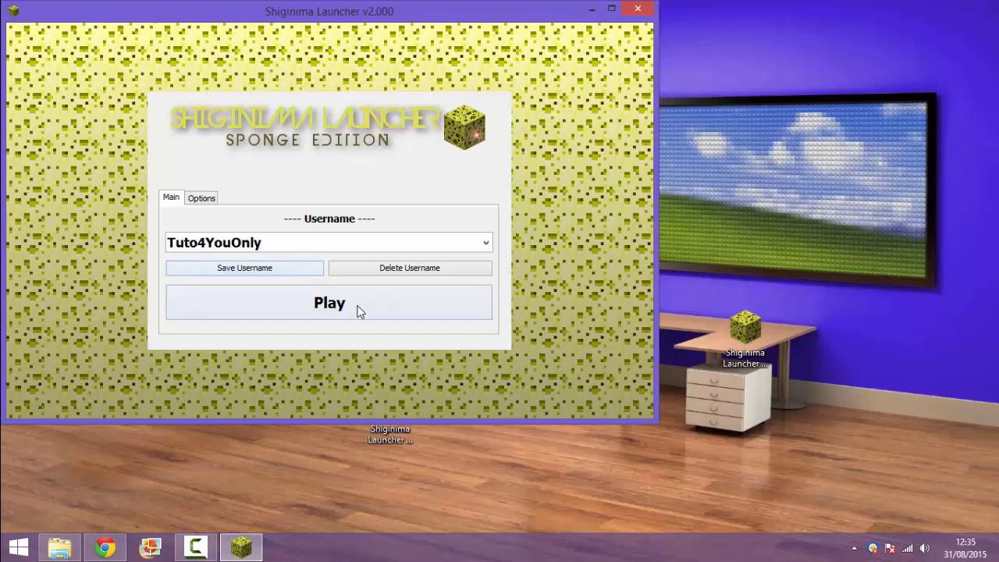
pyautogui.click(358, 310)
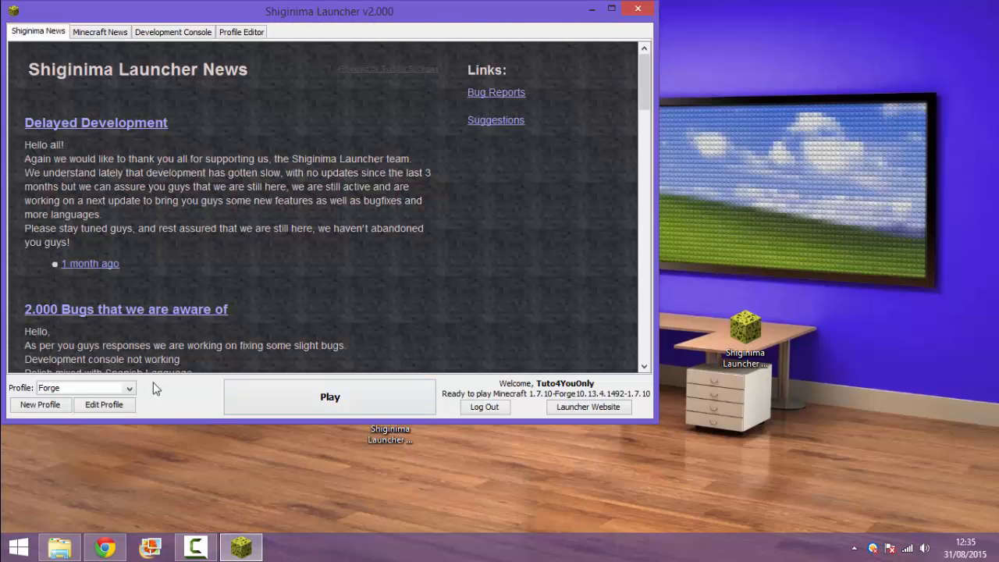
# Select the Forge profile, log in to Shiginima Launcher with the filled-in username, and launch Minecraft 1.7.10 with Forge.
pyautogui.click(107, 388)
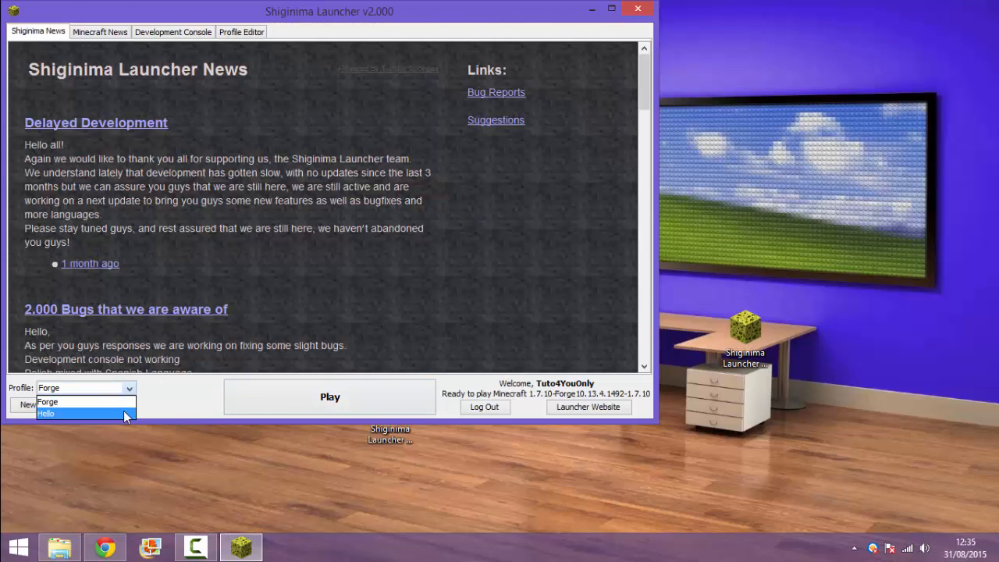
pyautogui.click(124, 411)
pyautogui.click(256, 316)
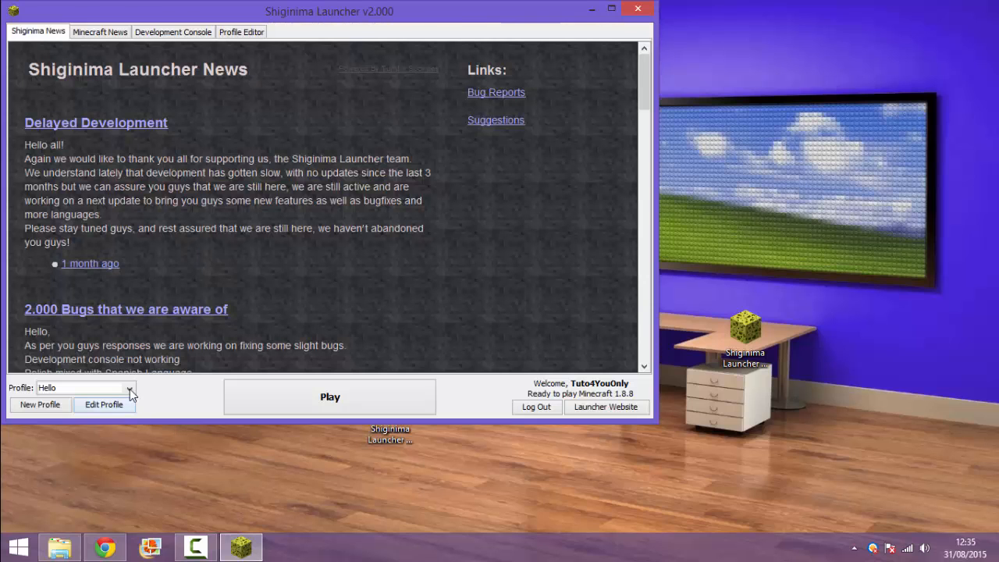
pyautogui.click(129, 389)
pyautogui.click(125, 399)
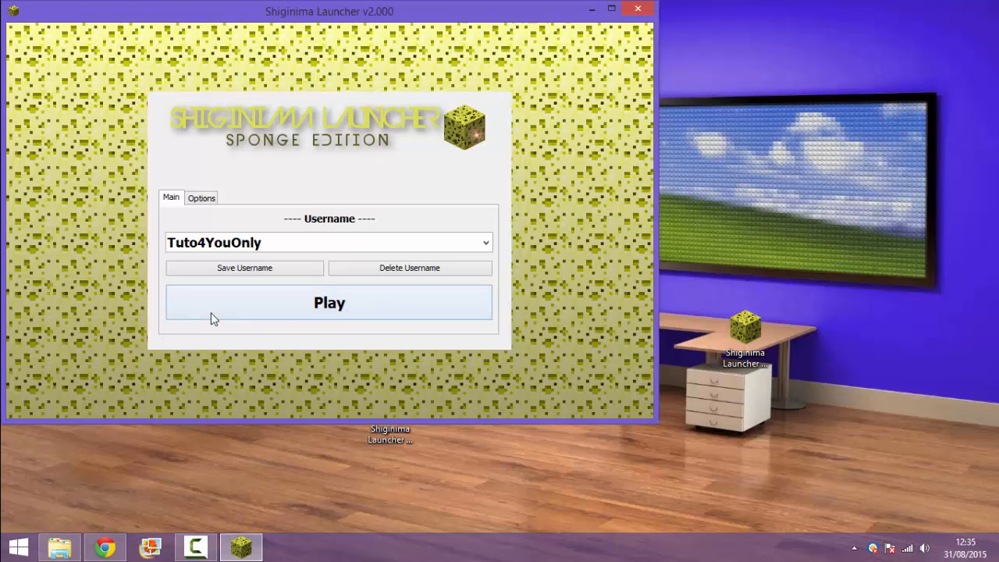
pyautogui.click(210, 312)
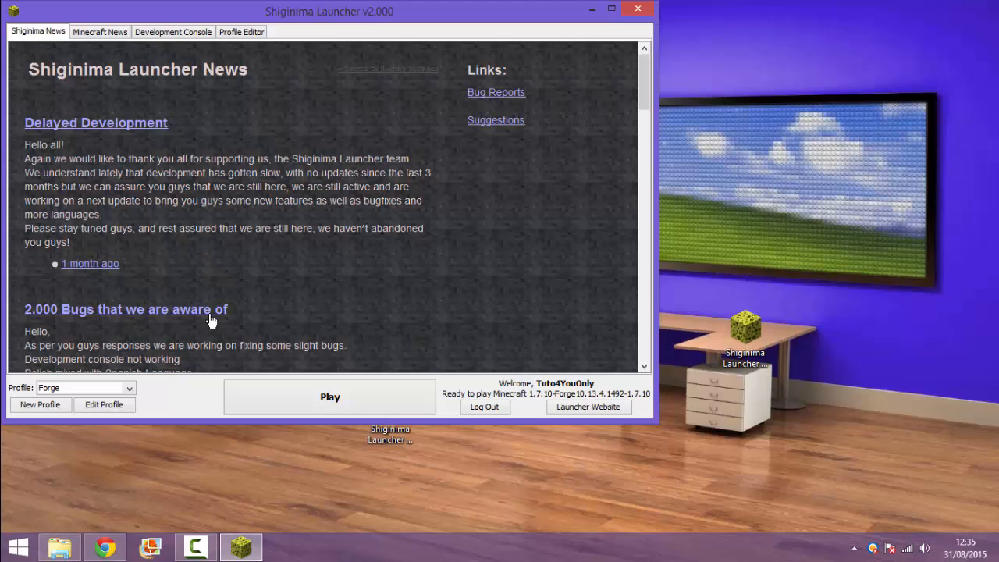
pyautogui.click(281, 404)
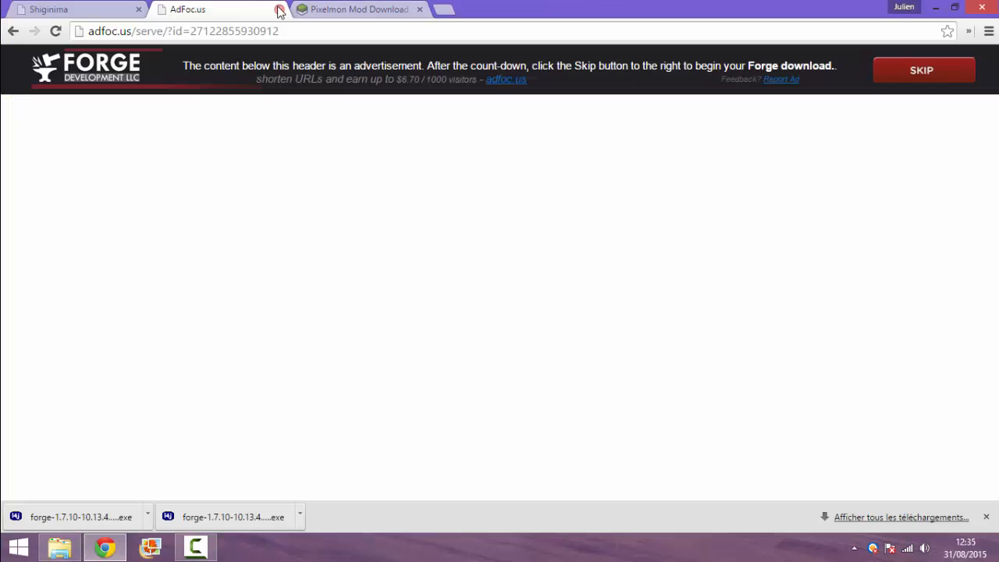
# In Chrome, close the AdFoc.us and Shiginima tabs and the downloads bar, and start the Pixelmon 3.4 download.
pyautogui.hotkey('ctrl', 'w')
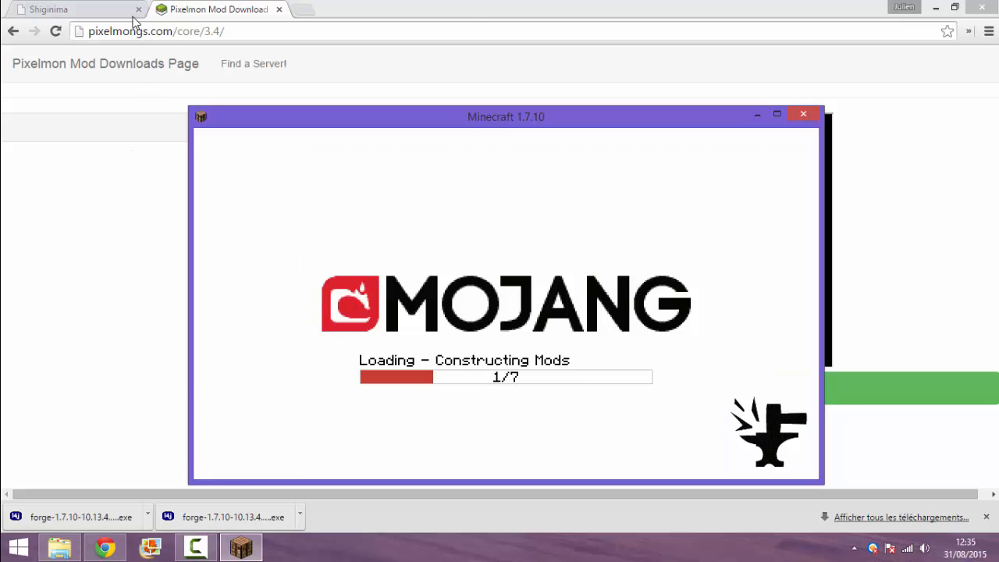
pyautogui.click(140, 11)
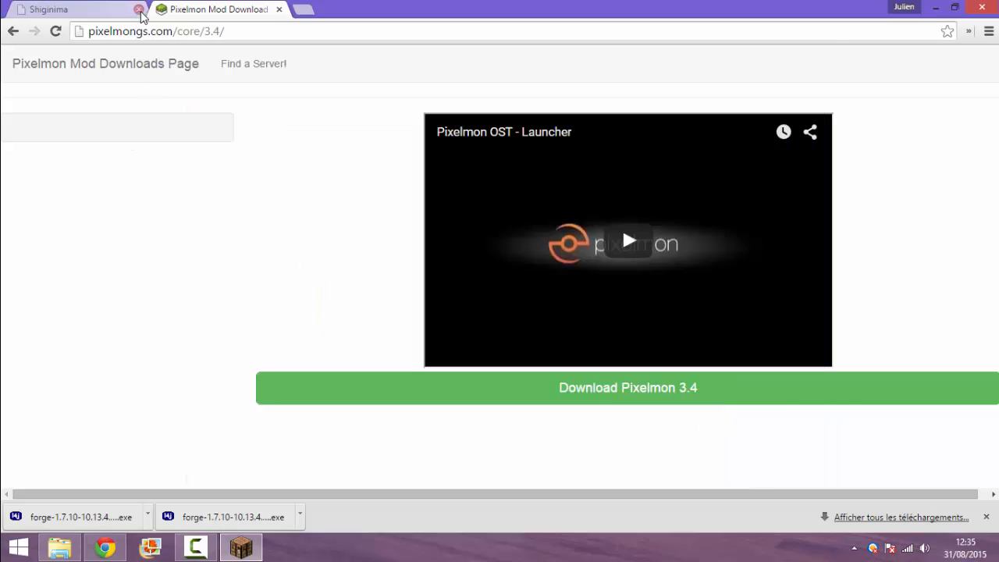
pyautogui.click(139, 9)
pyautogui.click(986, 517)
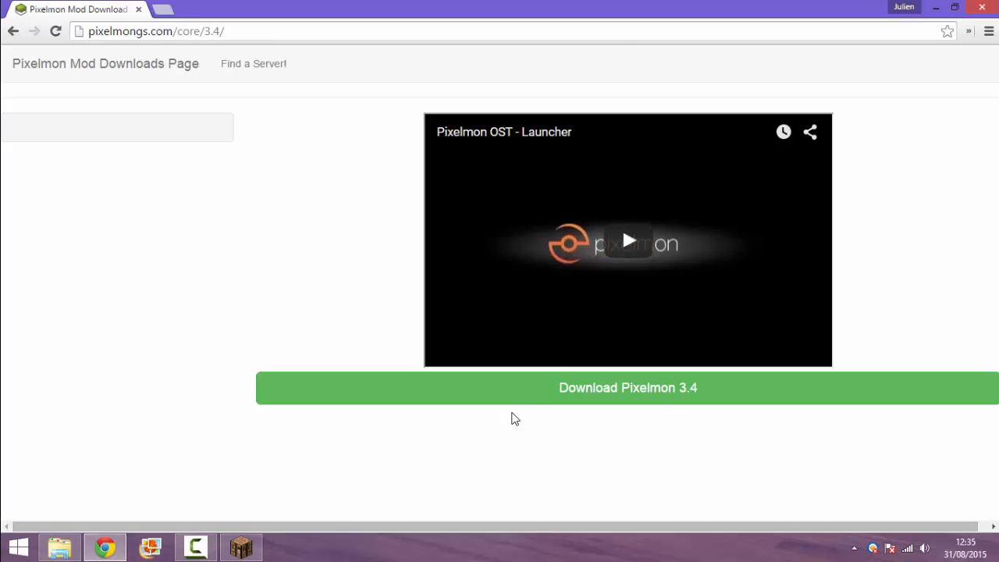
pyautogui.click(521, 399)
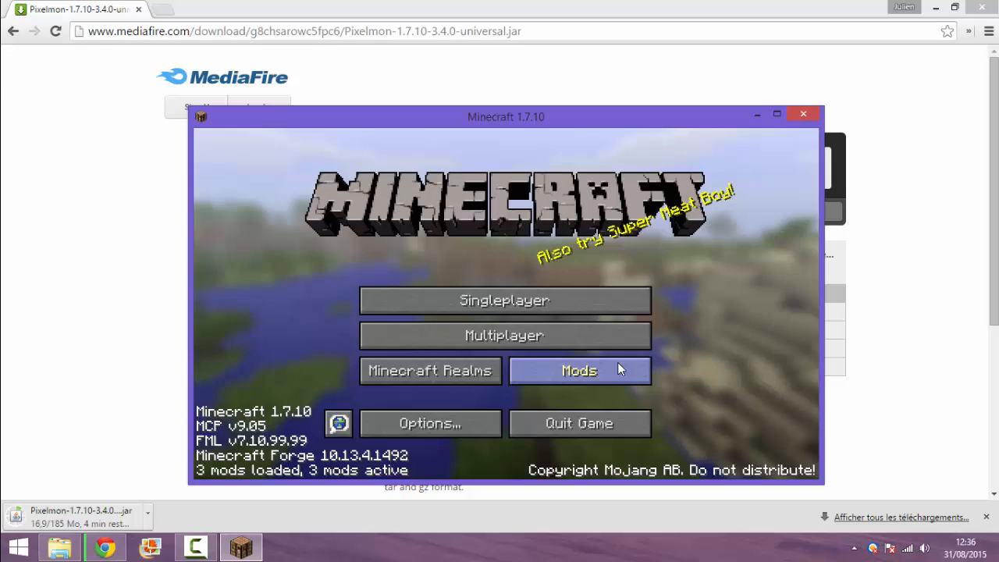
# In Minecraft, examine the Forge Mod Loader and Minecraft Forge entries in the mod list and return to the title screen.
pyautogui.click(620, 364)
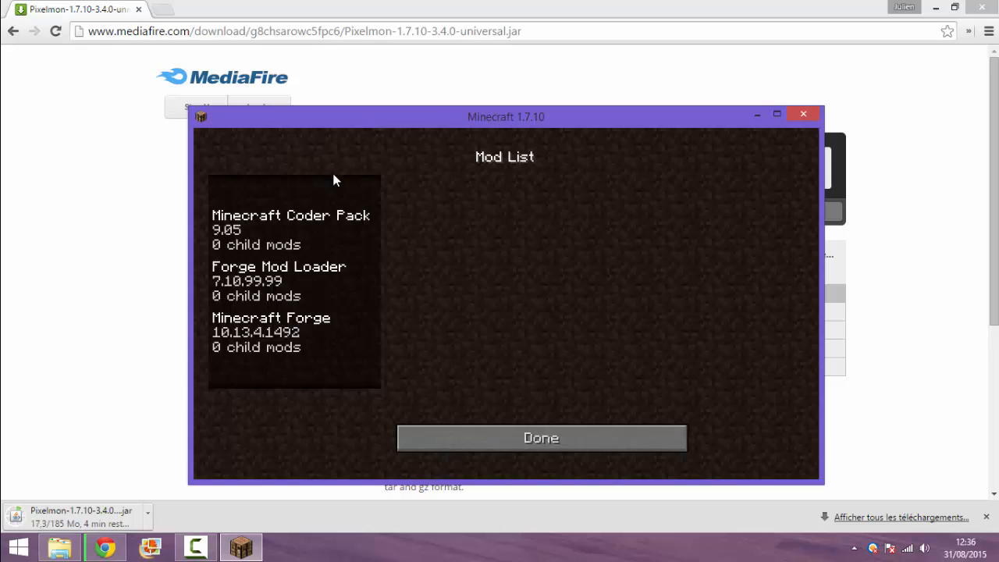
pyautogui.click(315, 269)
pyautogui.click(315, 349)
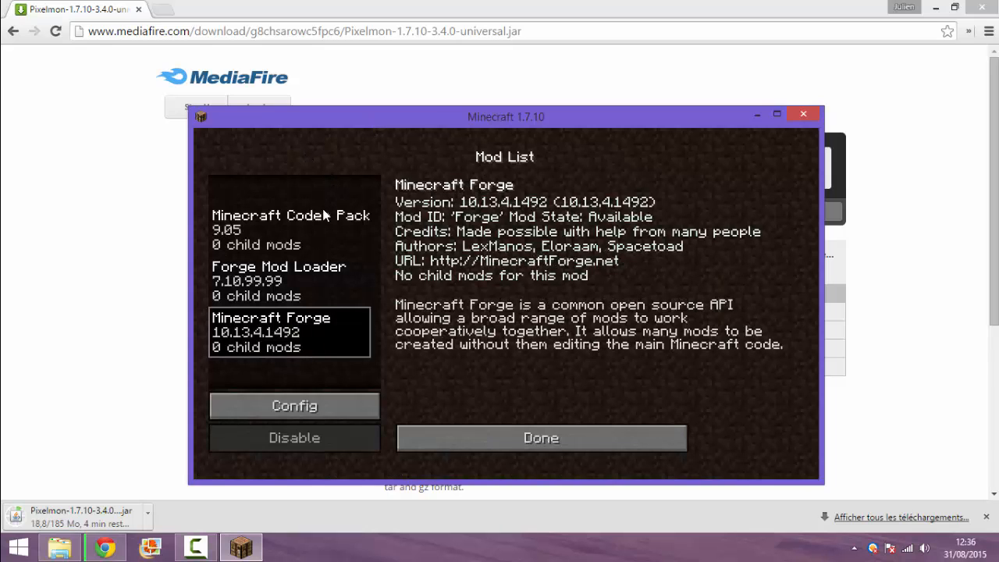
pyautogui.click(316, 269)
pyautogui.click(317, 342)
pyautogui.click(463, 437)
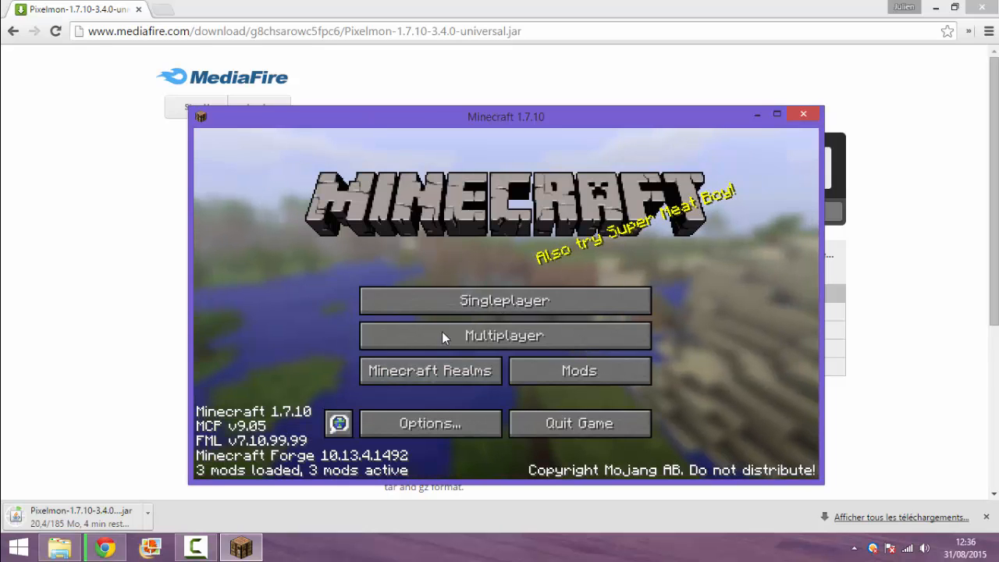
# In the game options, look at the video settings and turn the master volume off.
pyautogui.click(460, 423)
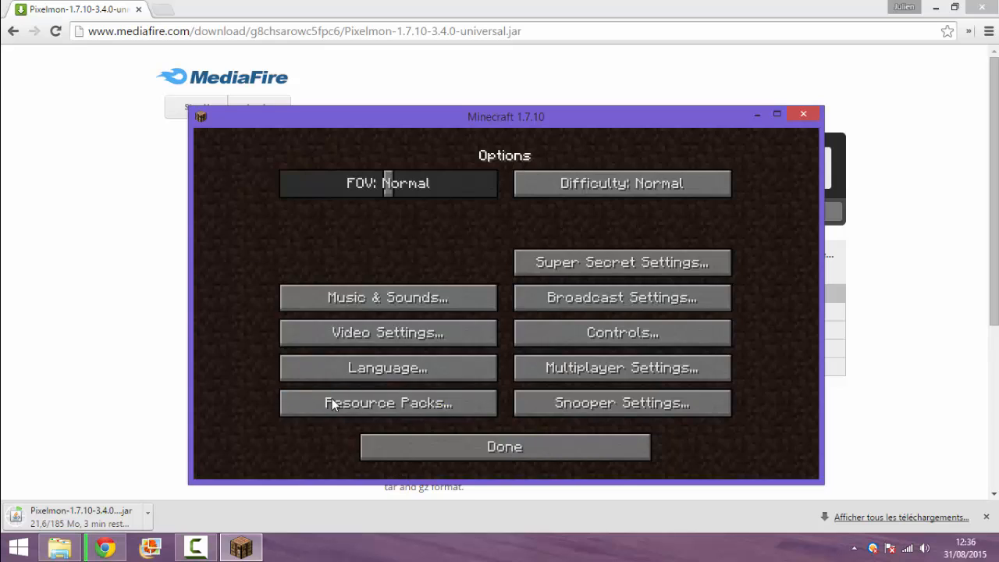
pyautogui.click(352, 339)
pyautogui.click(394, 449)
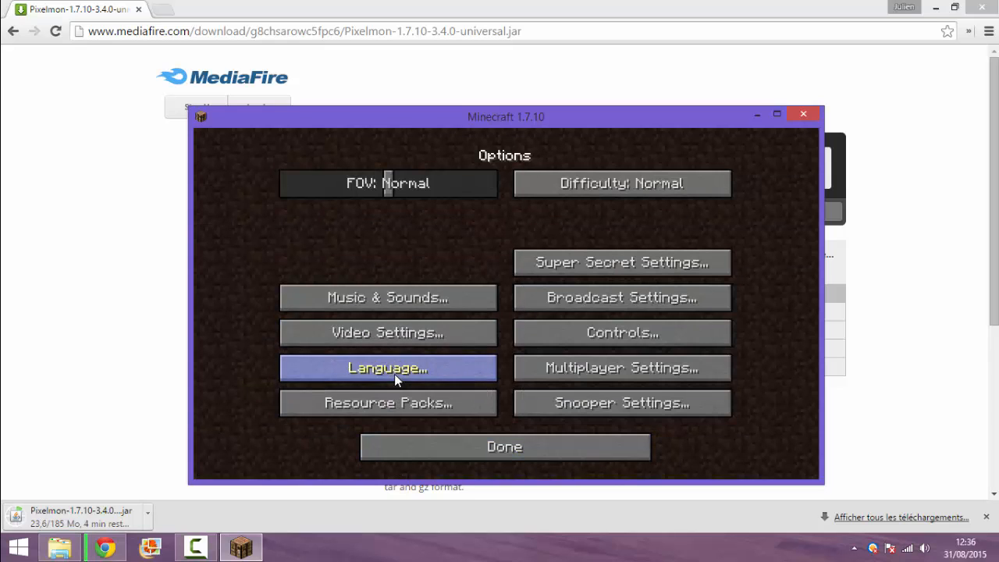
pyautogui.click(383, 296)
pyautogui.moveTo(524, 179); pyautogui.dragTo(284, 182)
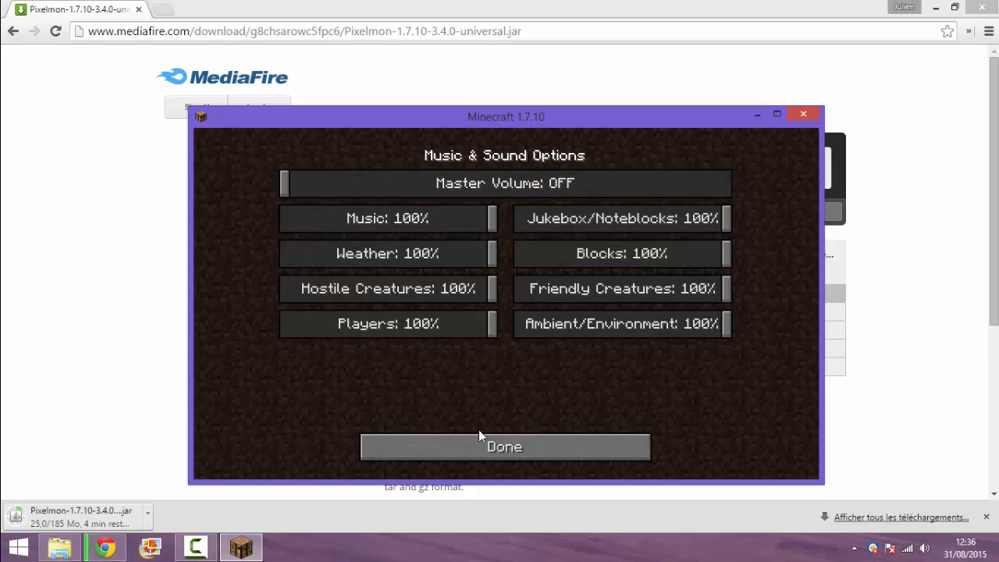
pyautogui.click(479, 437)
pyautogui.click(494, 439)
# Look at the multiplayer server screen, return to the title screen and close Minecraft.
pyautogui.click(516, 335)
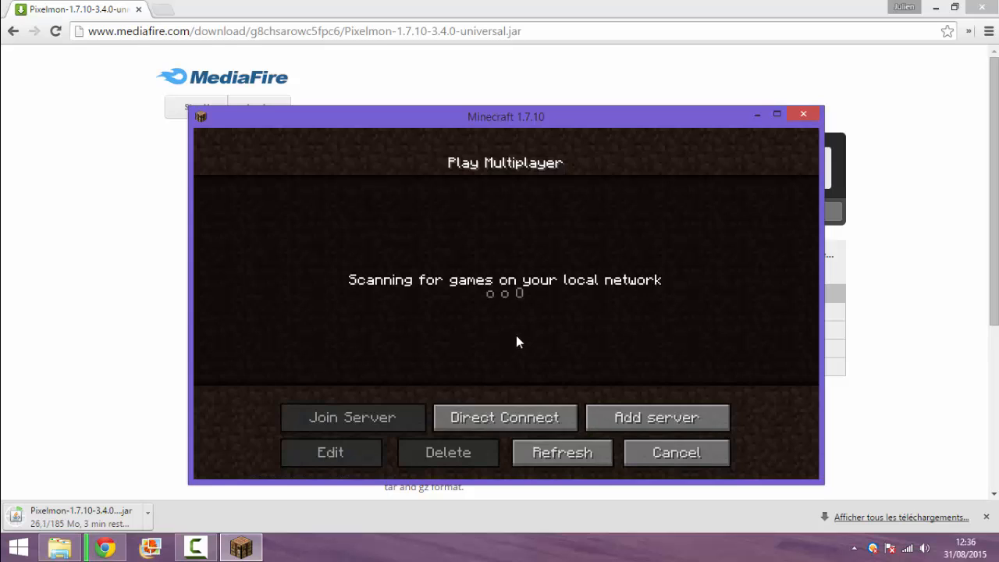
pyautogui.click(650, 460)
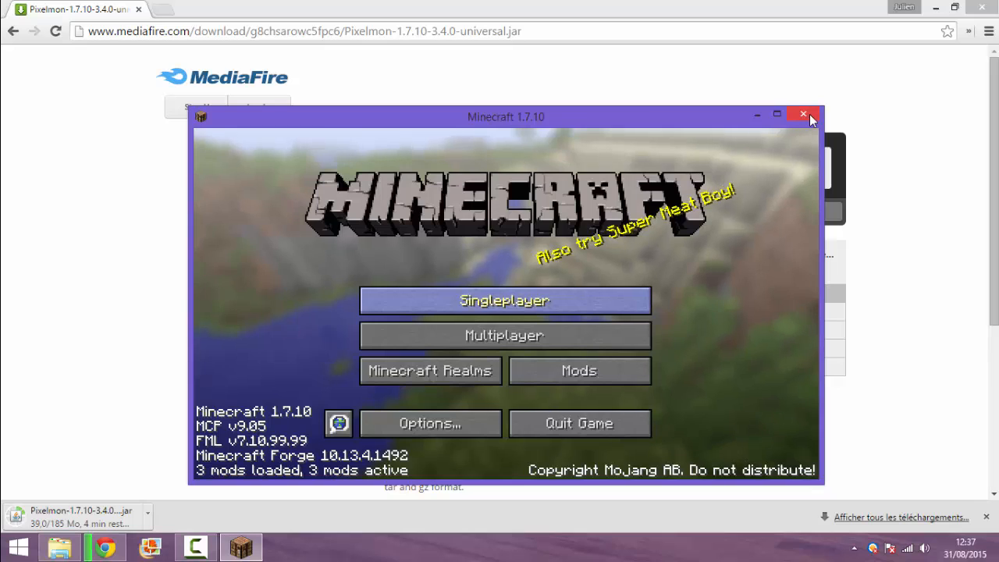
pyautogui.click(810, 114)
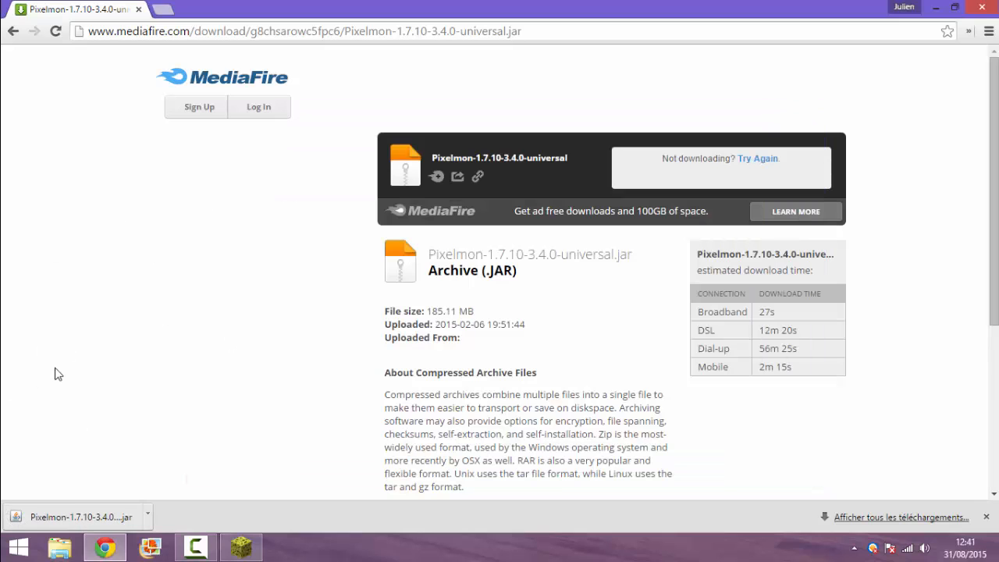
# In File Explorer, open the mods folder inside .minecraft via %appdata%, place the downloaded Pixelmon 1.7.10-3.4.0 jar there and close the window.
pyautogui.click(60, 548)
pyautogui.click(59, 547)
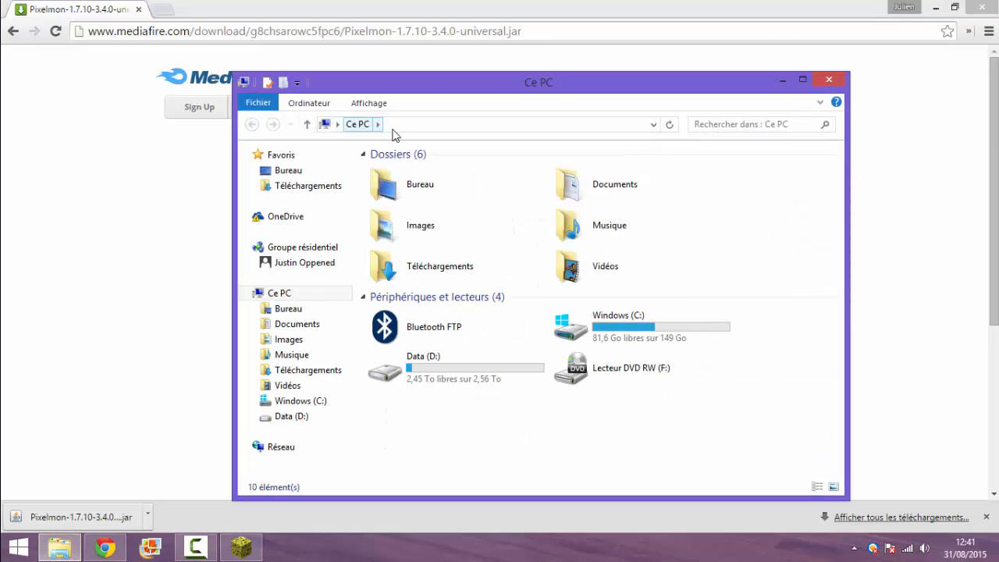
pyautogui.click(392, 129)
pyautogui.write('%appdata%')
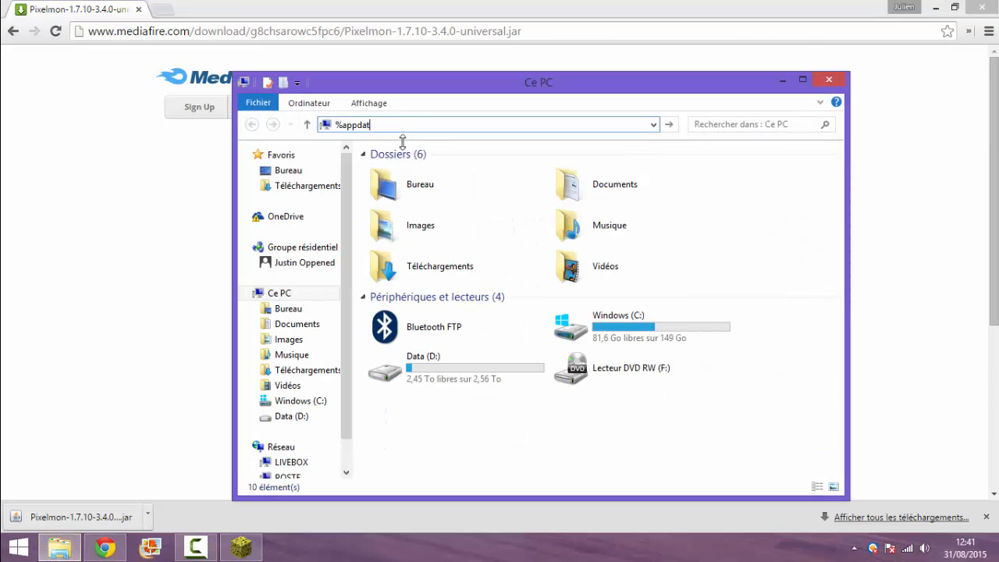
pyautogui.press('Return')
pyautogui.doubleClick(422, 170)
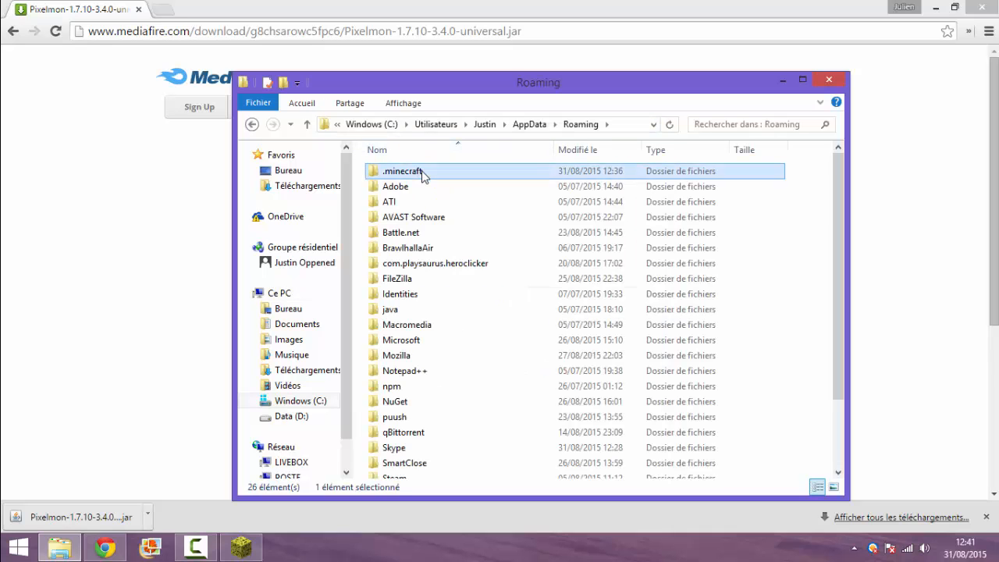
pyautogui.doubleClick(430, 233)
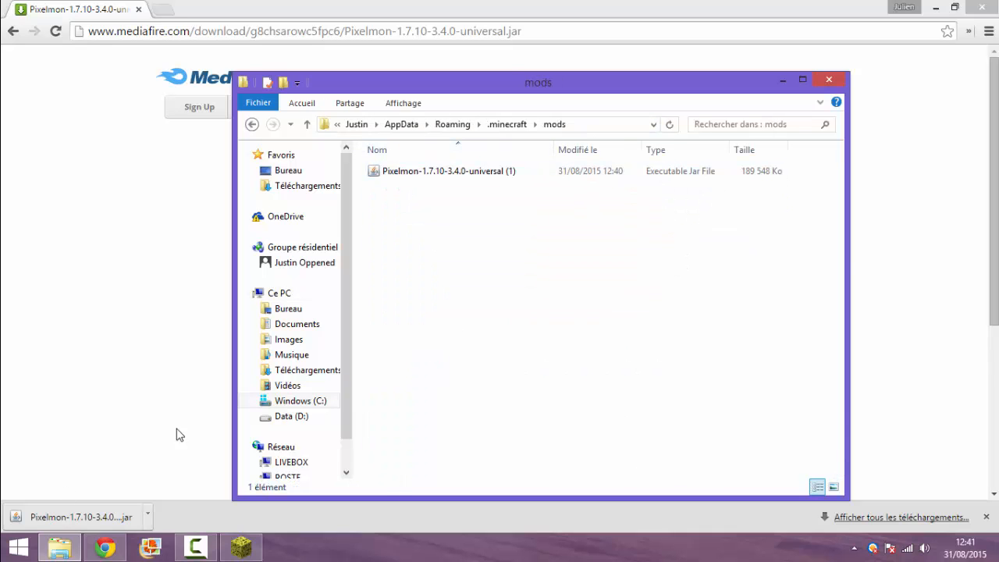
pyautogui.moveTo(31, 516); pyautogui.dragTo(64, 521)
pyautogui.click(840, 81)
# Log in to Shiginima Launcher with the filled-in username, launch the Forge profile and minimize Chrome.
pyautogui.click(241, 547)
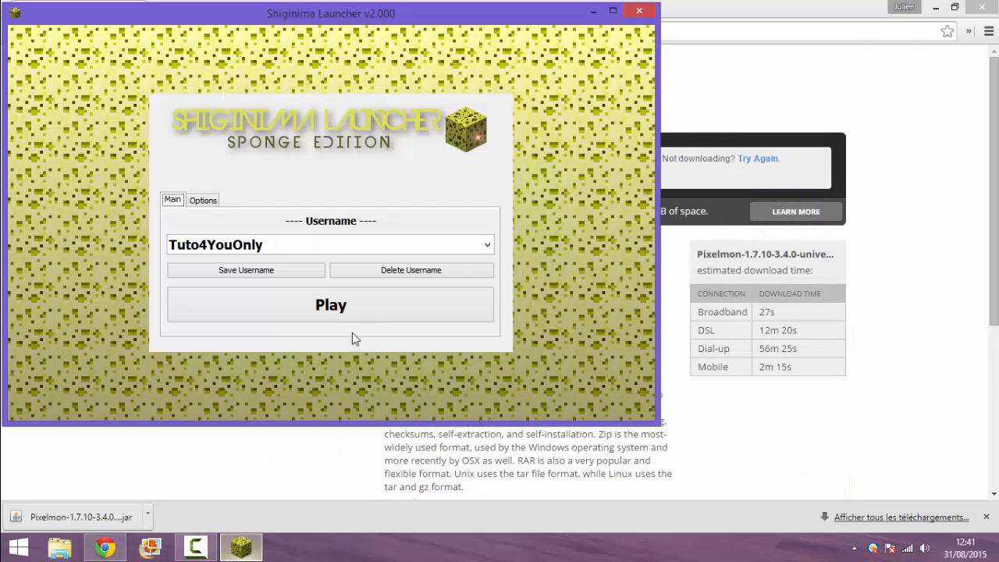
pyautogui.click(613, 11)
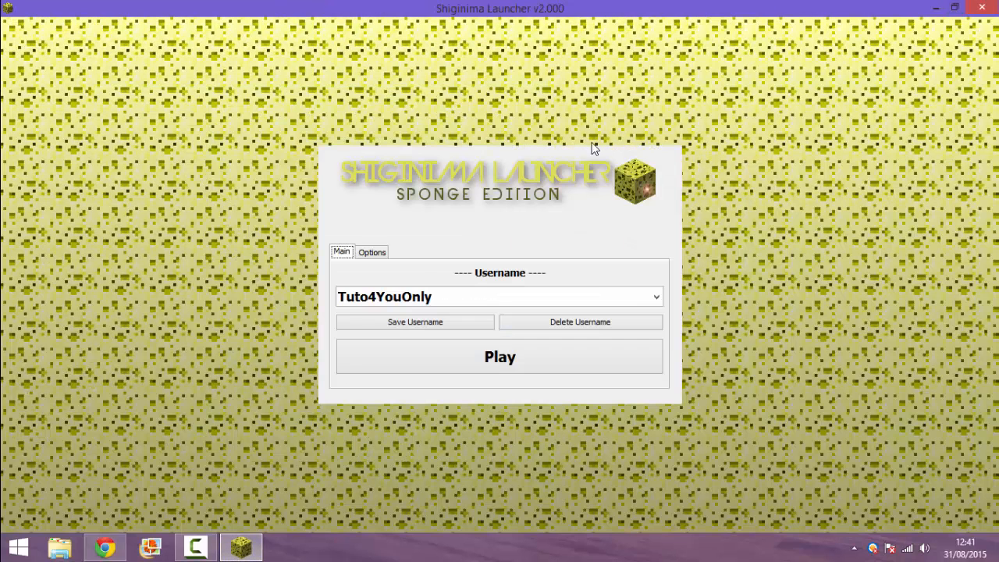
pyautogui.click(583, 359)
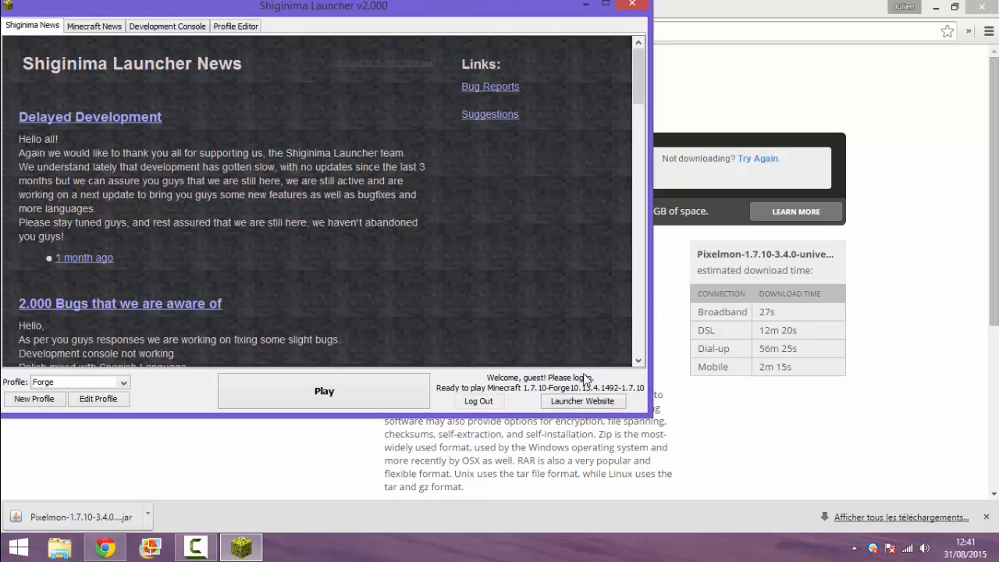
pyautogui.click(370, 394)
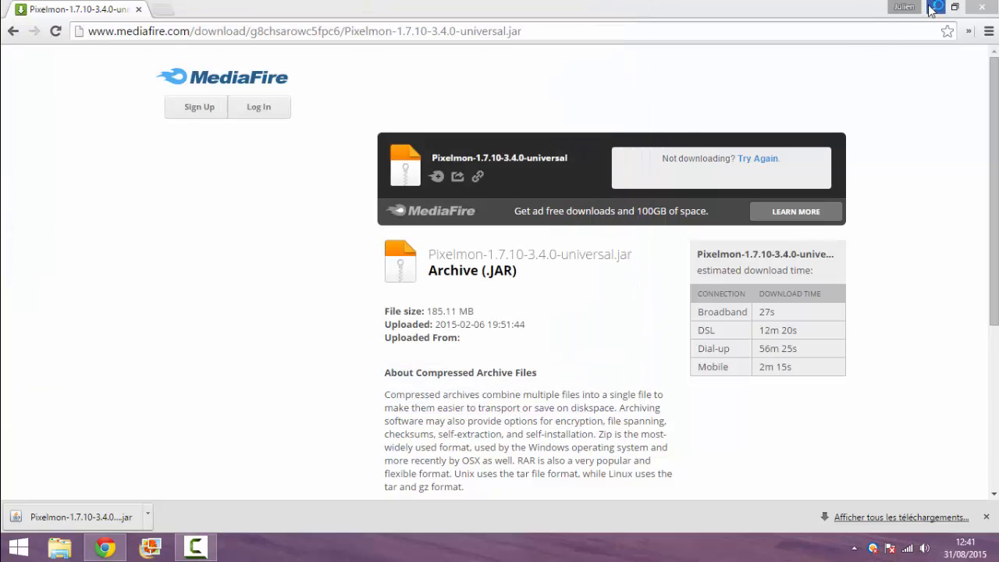
pyautogui.click(936, 7)
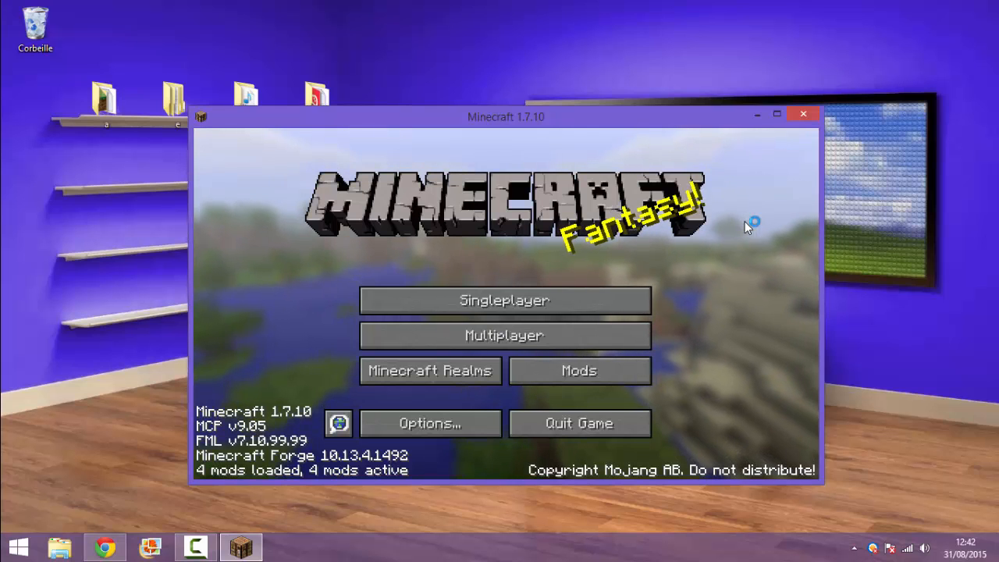
# Check the Pixelmon entry in the Minecraft mod list and load the existing singleplayer world New World.
pyautogui.click(565, 377)
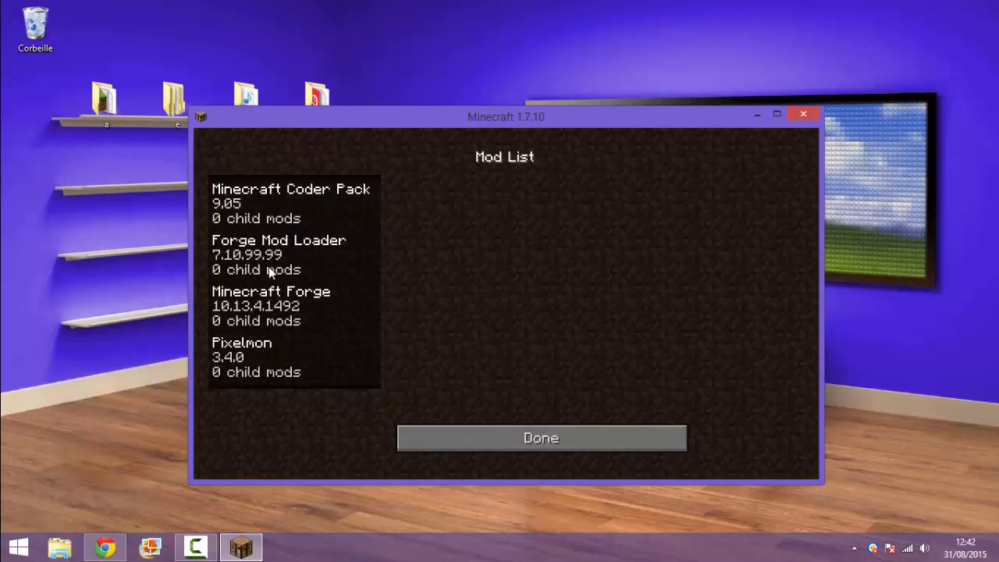
pyautogui.click(227, 376)
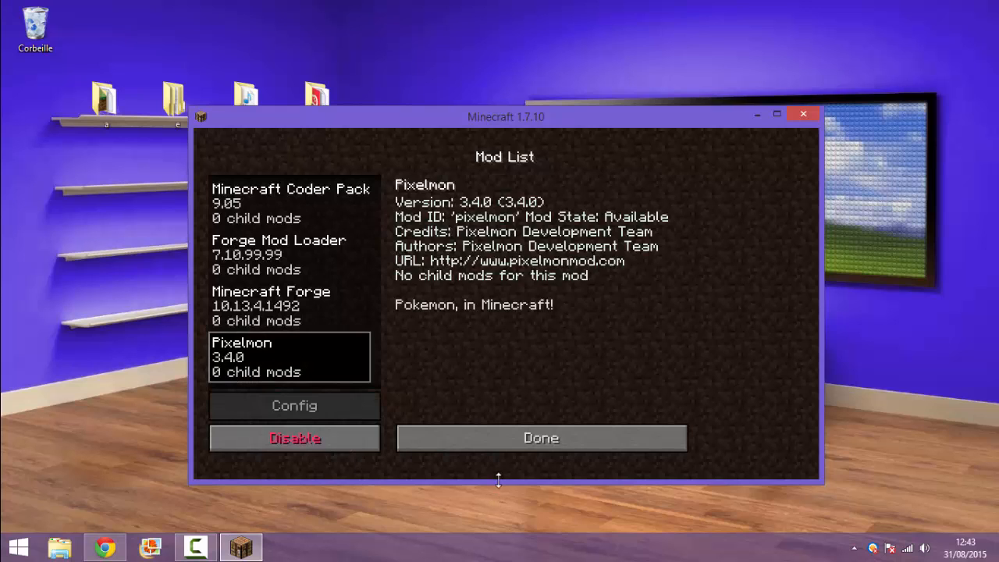
pyautogui.click(482, 434)
pyautogui.click(555, 300)
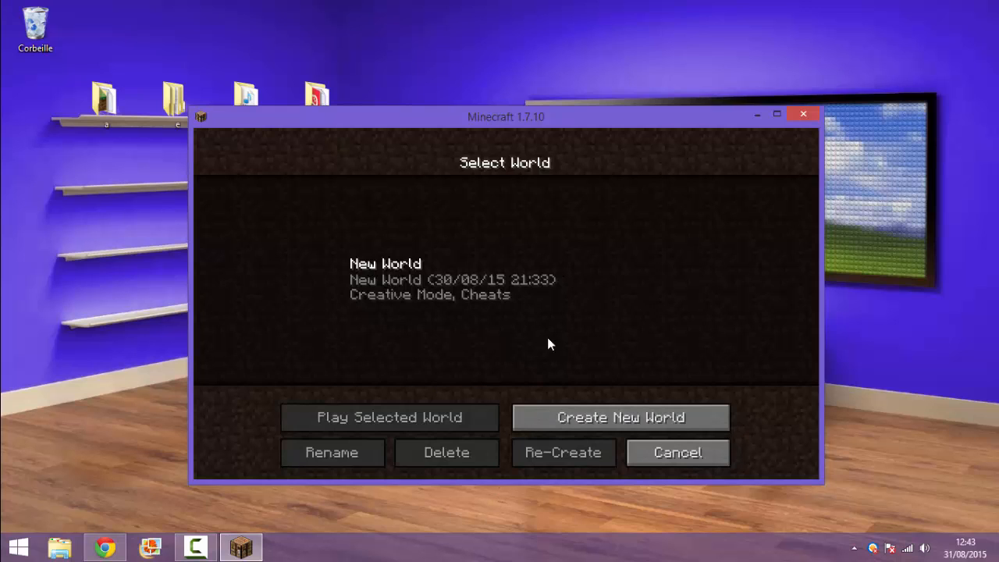
pyautogui.doubleClick(555, 273)
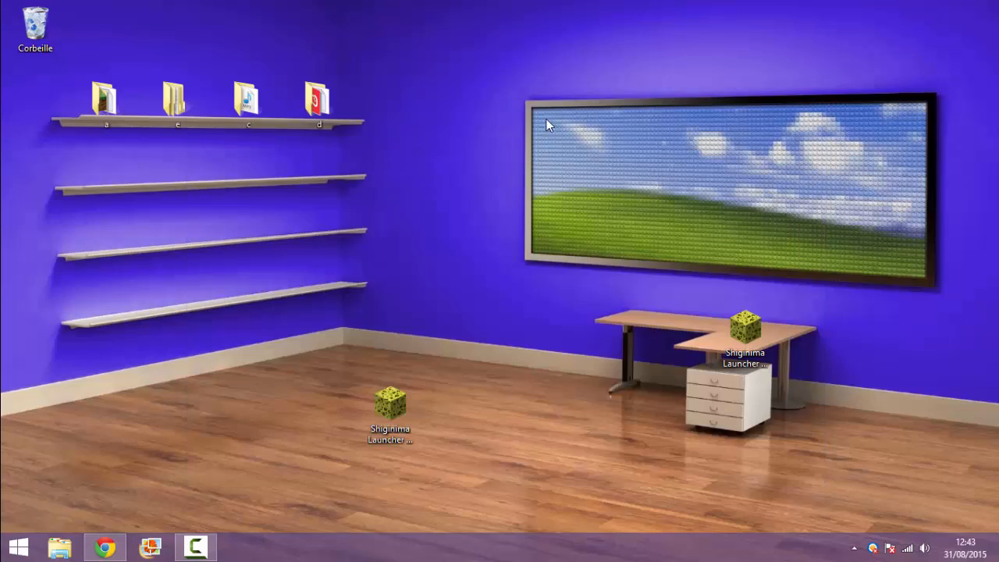
# Arrange desktop folders a, e, c and d and the Shiginima Launcher icon in a row across the wallpaper's framed picture.
pyautogui.moveTo(318, 104); pyautogui.dragTo(893, 179)
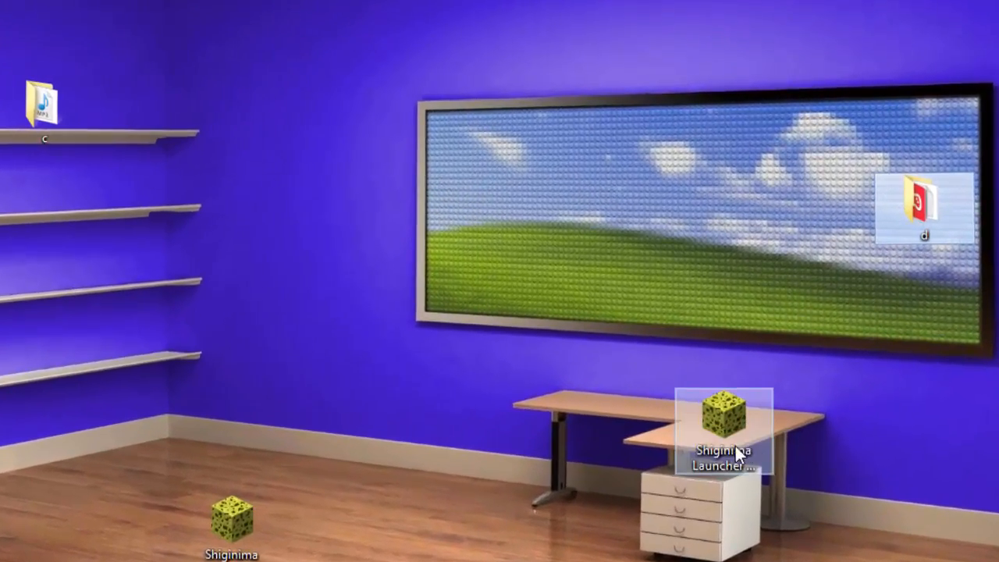
pyautogui.moveTo(736, 445); pyautogui.dragTo(835, 225)
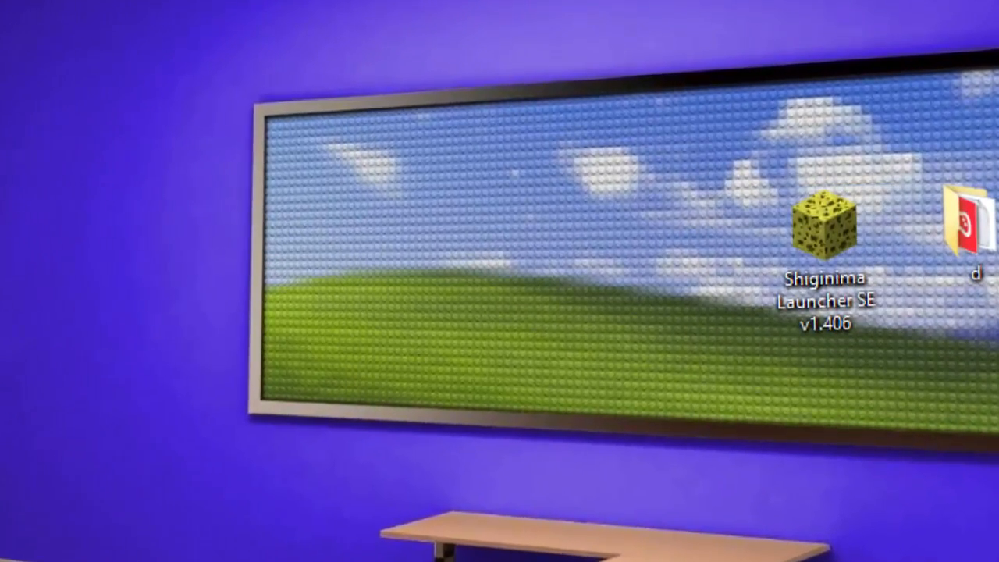
pyautogui.moveTo(1, 223); pyautogui.dragTo(643, 244)
pyautogui.moveTo(1, 288); pyautogui.dragTo(382, 300)
pyautogui.moveTo(1, 484); pyautogui.dragTo(209, 322)
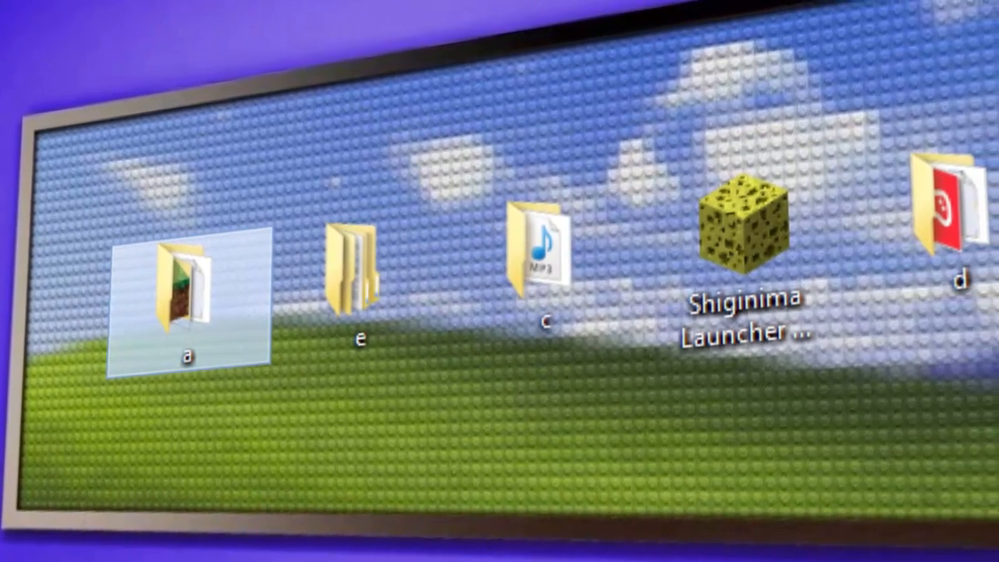
pyautogui.click(2, 390)
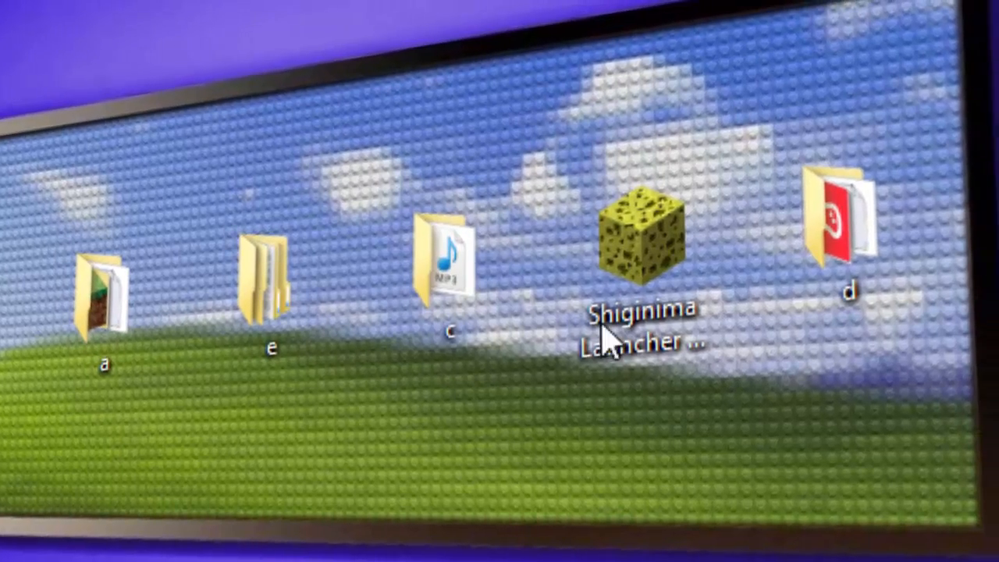
pyautogui.click(609, 328)
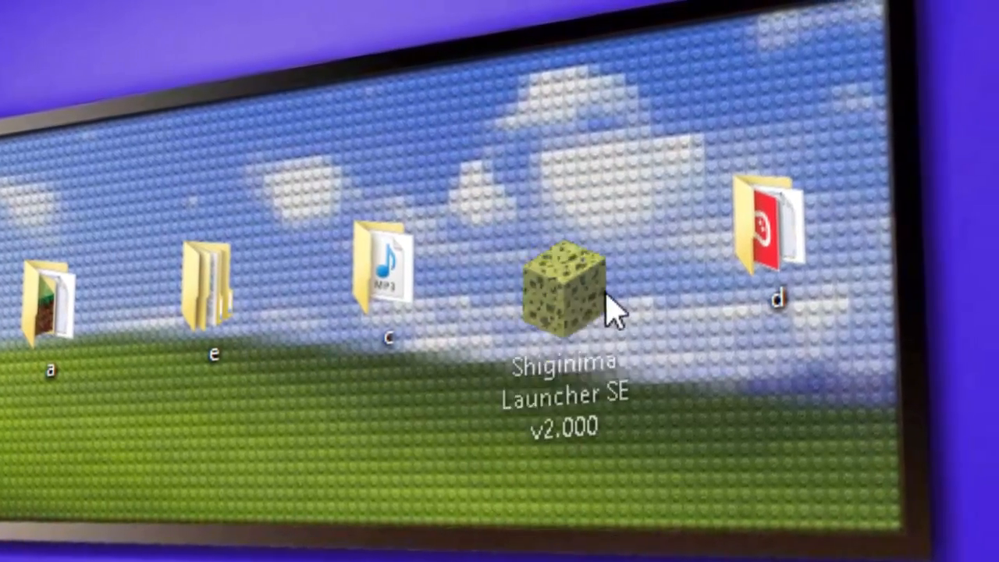
pyautogui.click(594, 297)
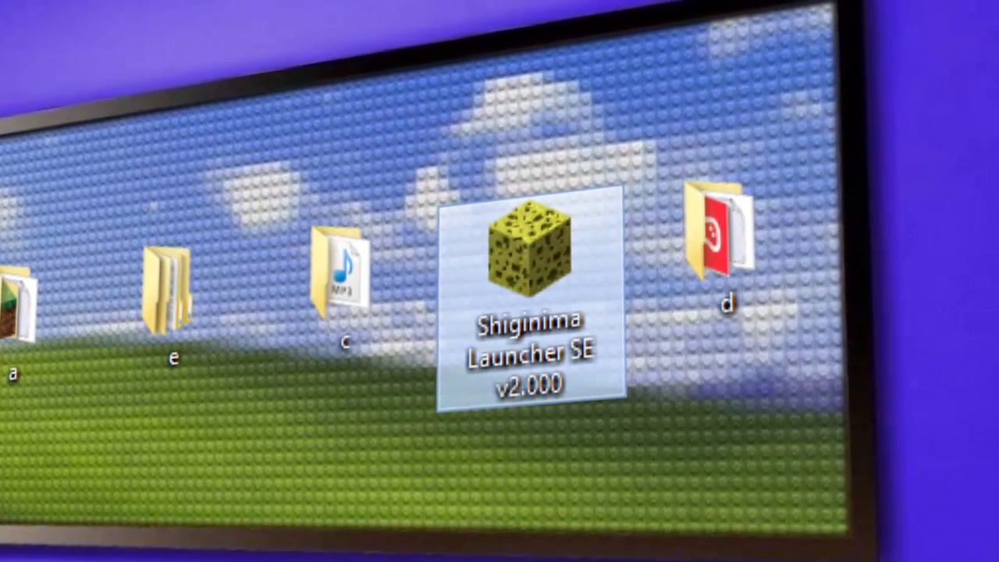